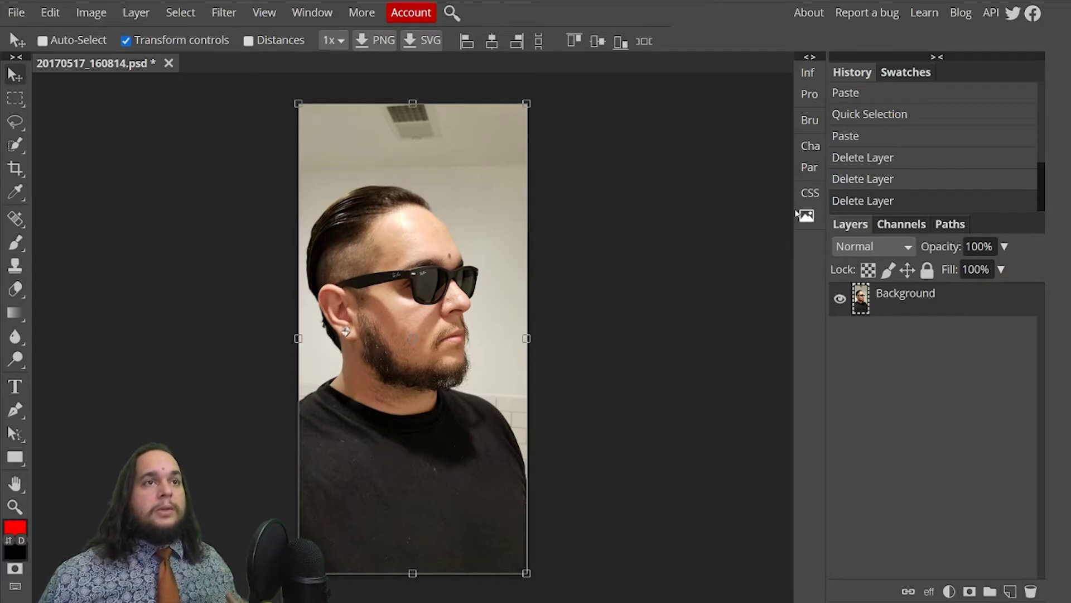
Revert the photo to its freshly opened state, and copy the man onto a new layer using Quick Selection.
scroll(872, 205, up, 5)
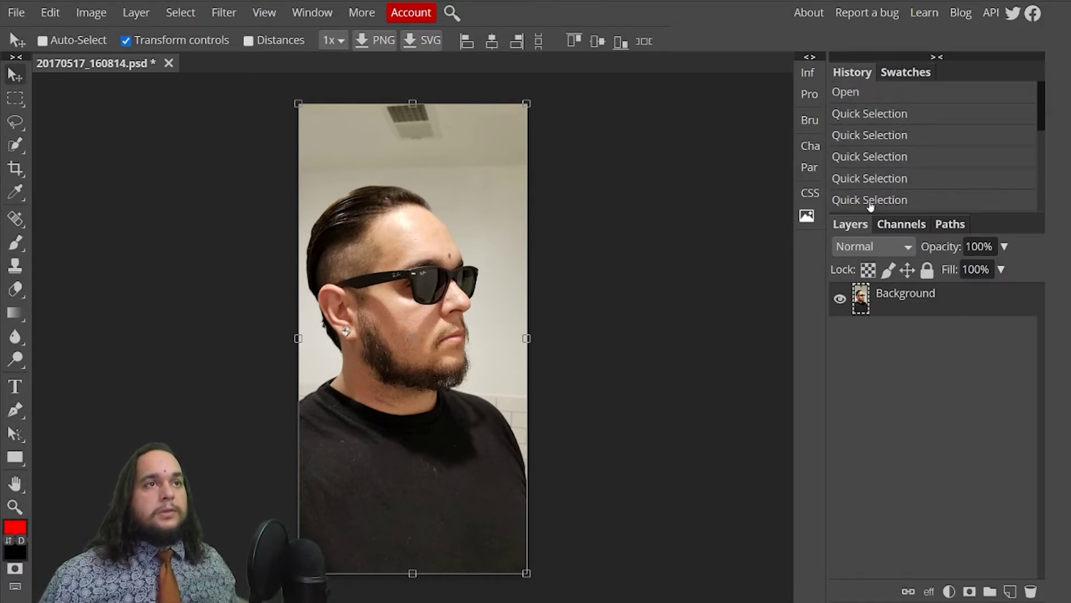
click(865, 93)
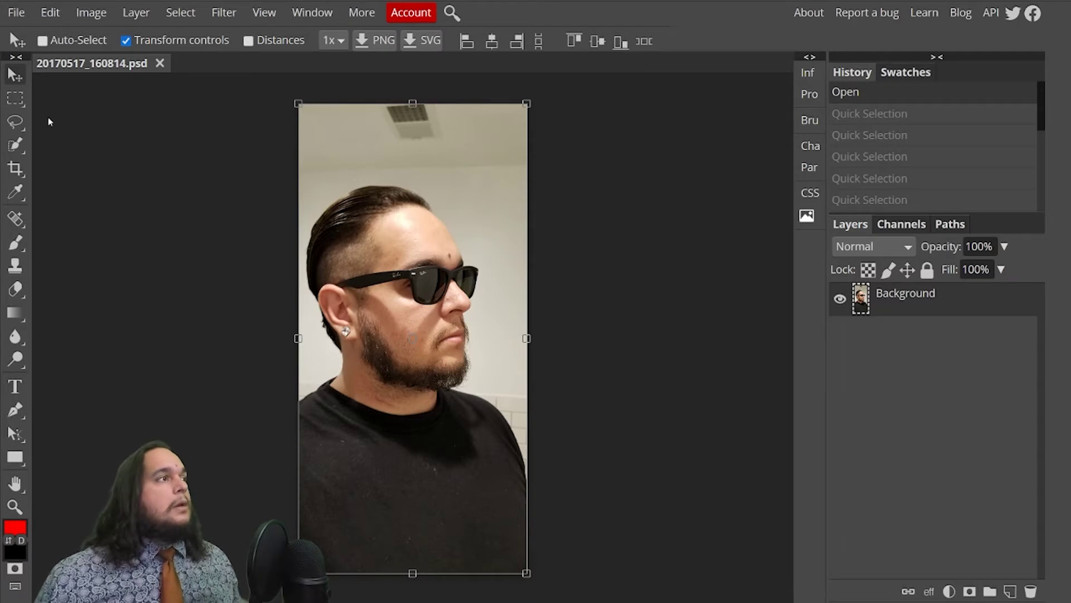
click(16, 144)
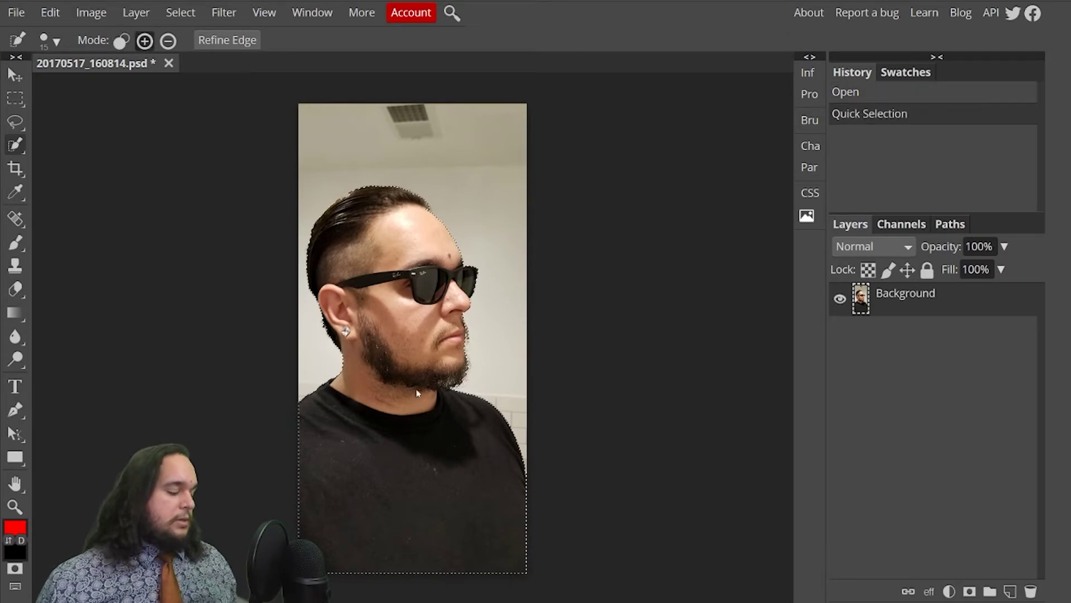
key(ctrl+c)
key(ctrl+v)
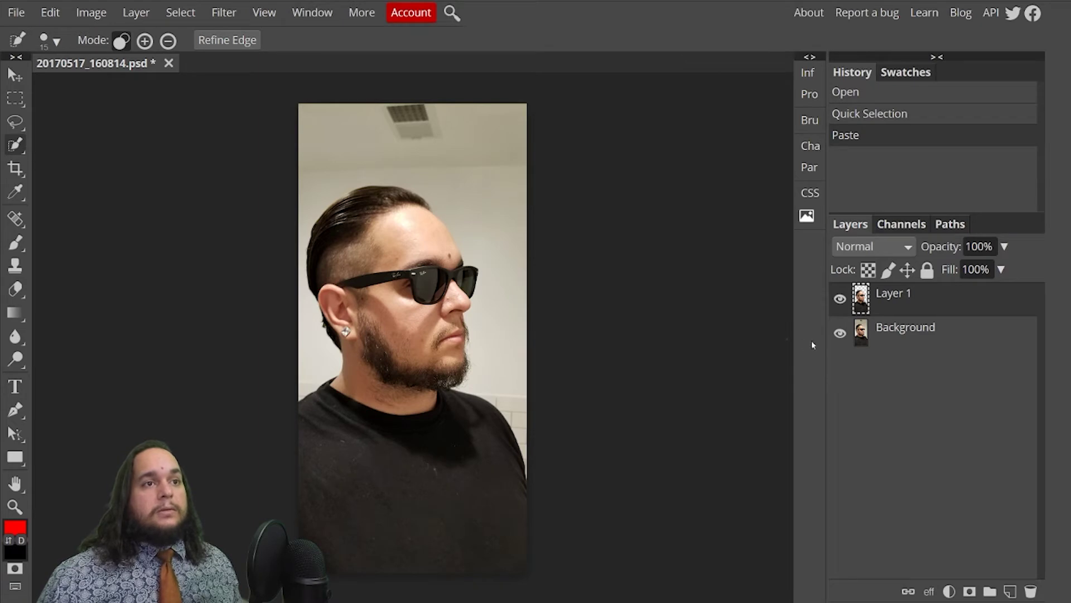
Toggle the Background layer's visibility repeatedly to check the cut-out of the man on Layer 1.
click(841, 333)
click(842, 339)
click(842, 339)
click(843, 340)
click(842, 339)
click(842, 340)
click(841, 335)
click(841, 335)
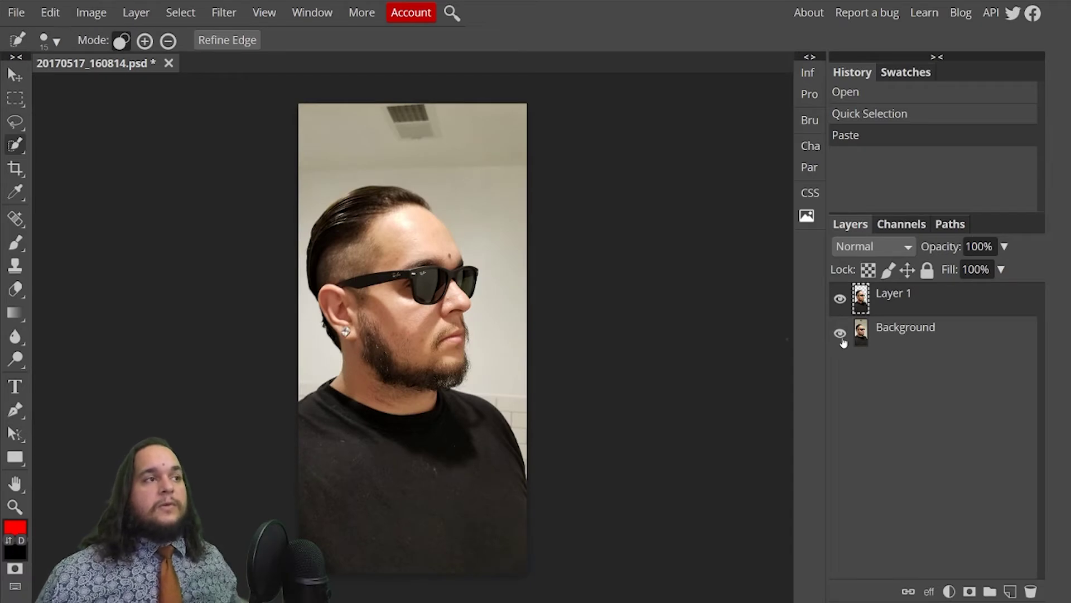
click(840, 337)
click(841, 338)
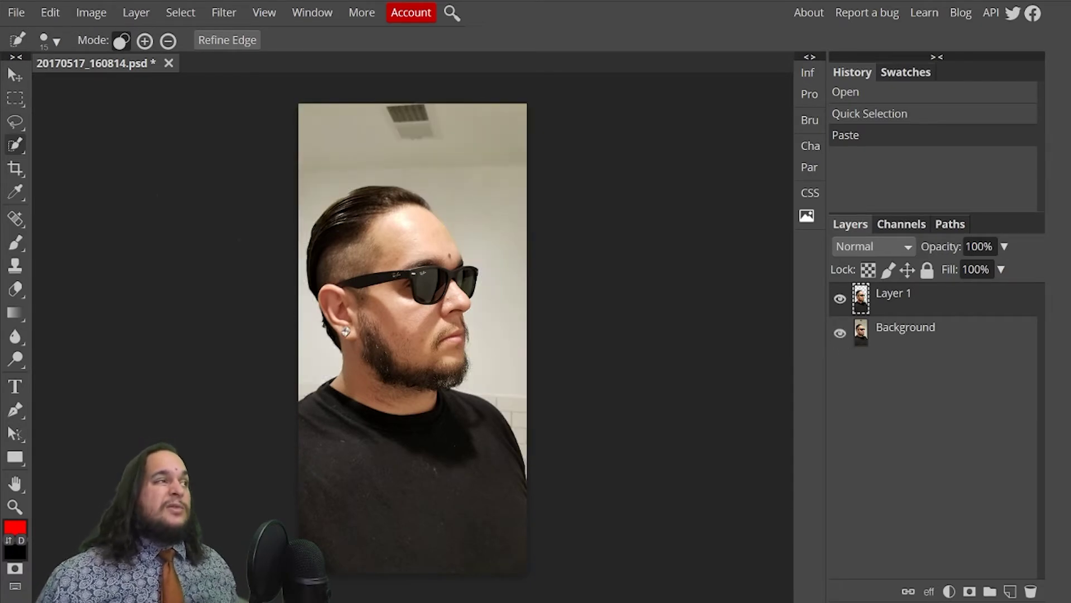
Hide Layer 1 and select the whole man on the Background layer with Quick Selection.
right_click(16, 144)
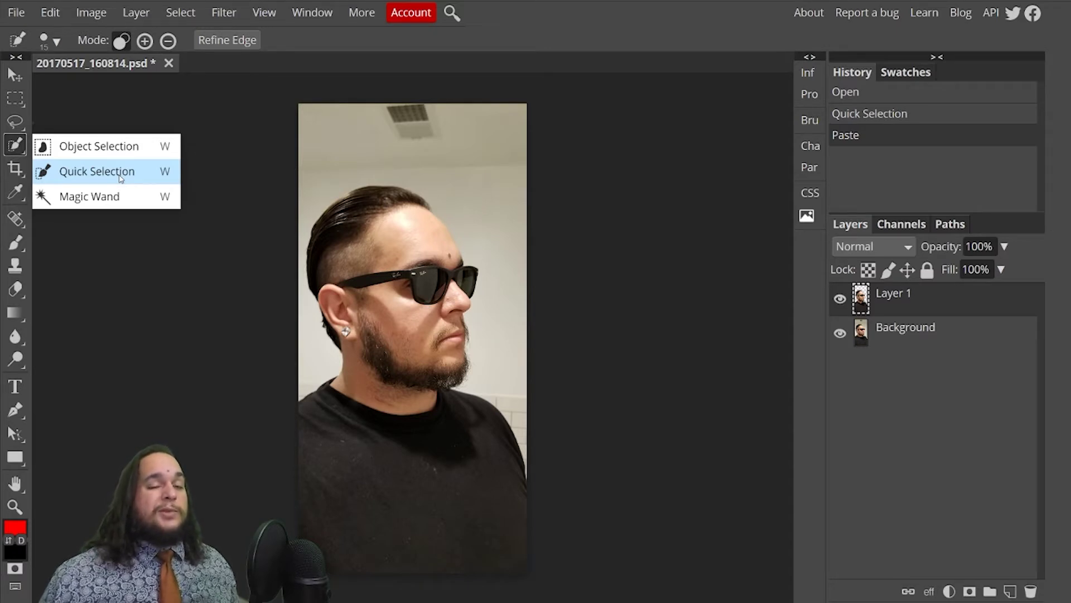
click(120, 176)
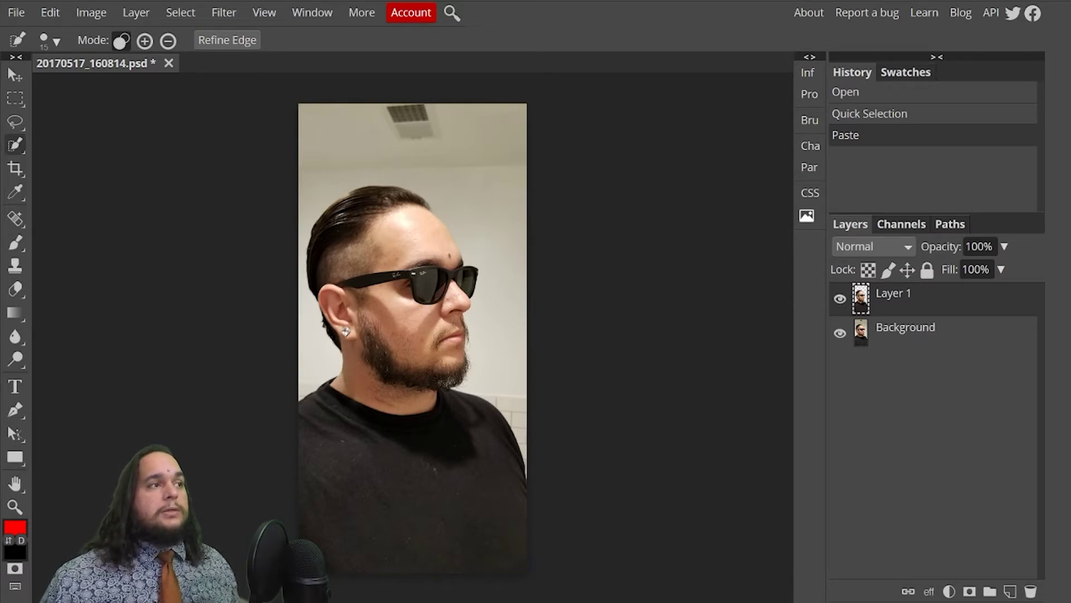
drag(379, 240, 424, 235)
click(892, 333)
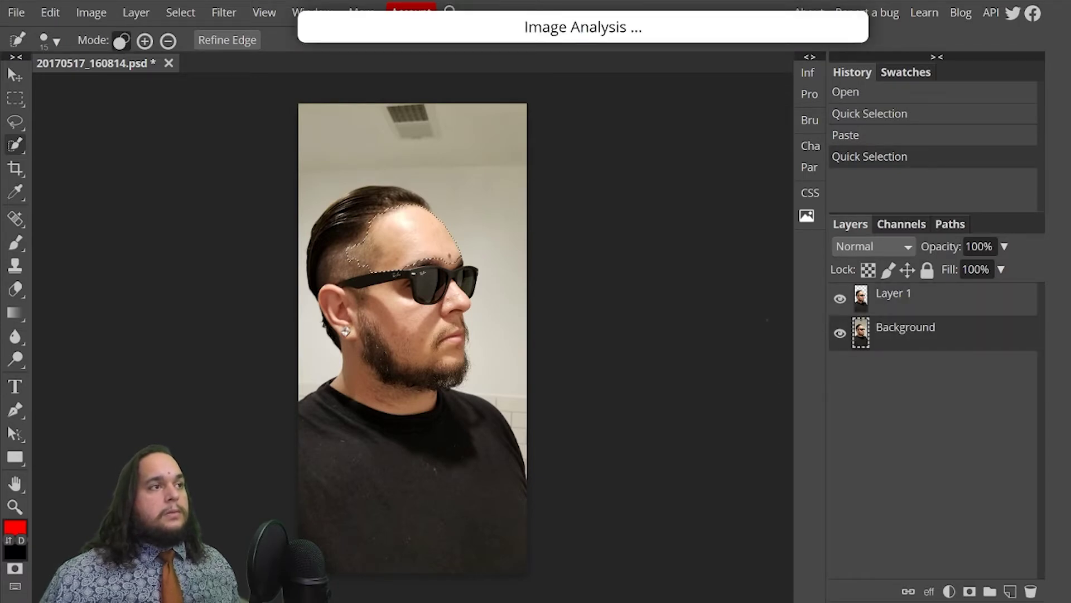
click(840, 298)
drag(407, 240, 413, 475)
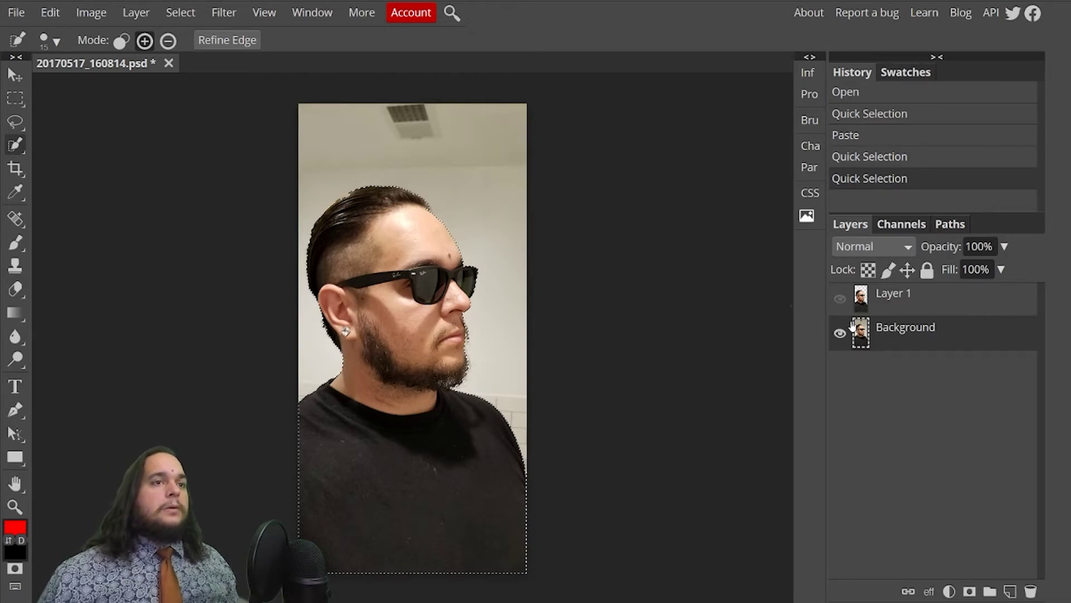
Clear the selection around the man, and make Layer 1 active and visible again.
click(180, 12)
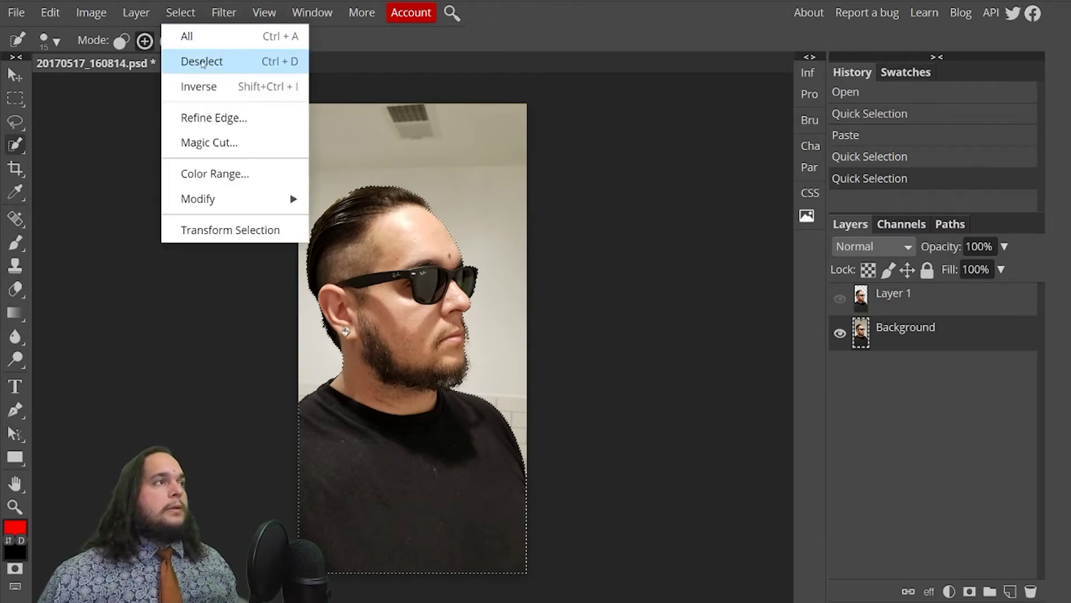
click(195, 57)
click(897, 309)
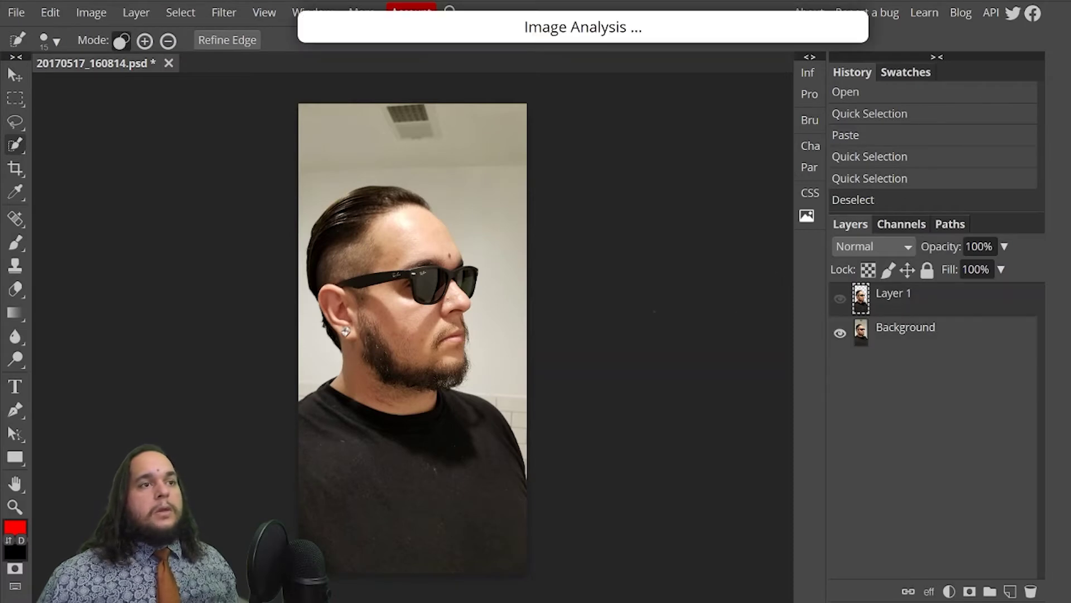
click(840, 299)
click(16, 76)
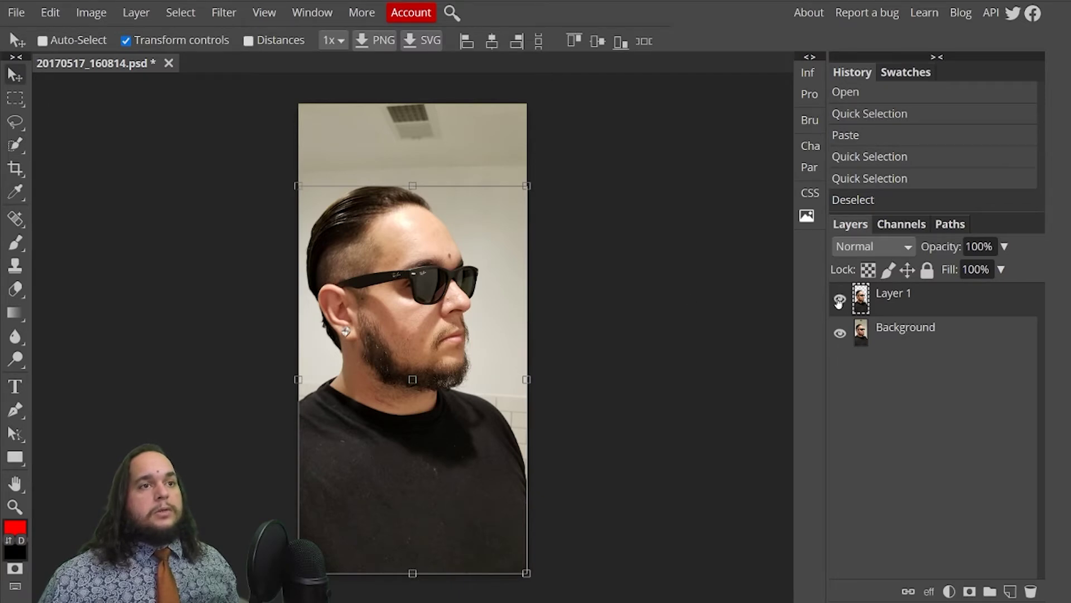
Compare the cut-out on Layer 1 with the full photo by toggling the visibility of both layers.
click(839, 333)
click(840, 299)
click(840, 299)
click(840, 299)
click(839, 299)
click(840, 299)
click(839, 299)
click(840, 333)
click(841, 335)
click(841, 335)
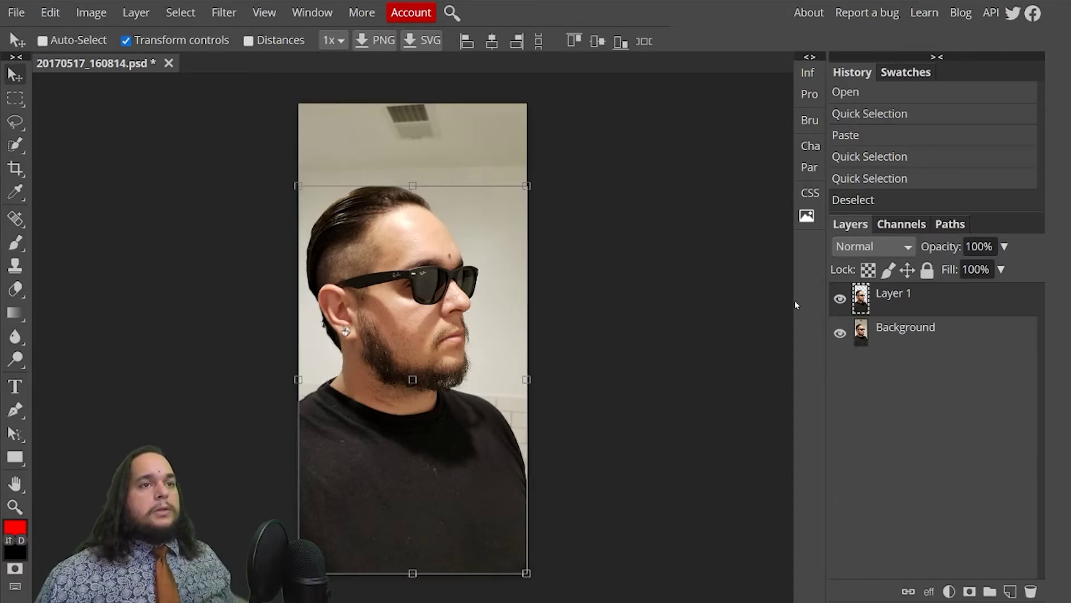
click(890, 341)
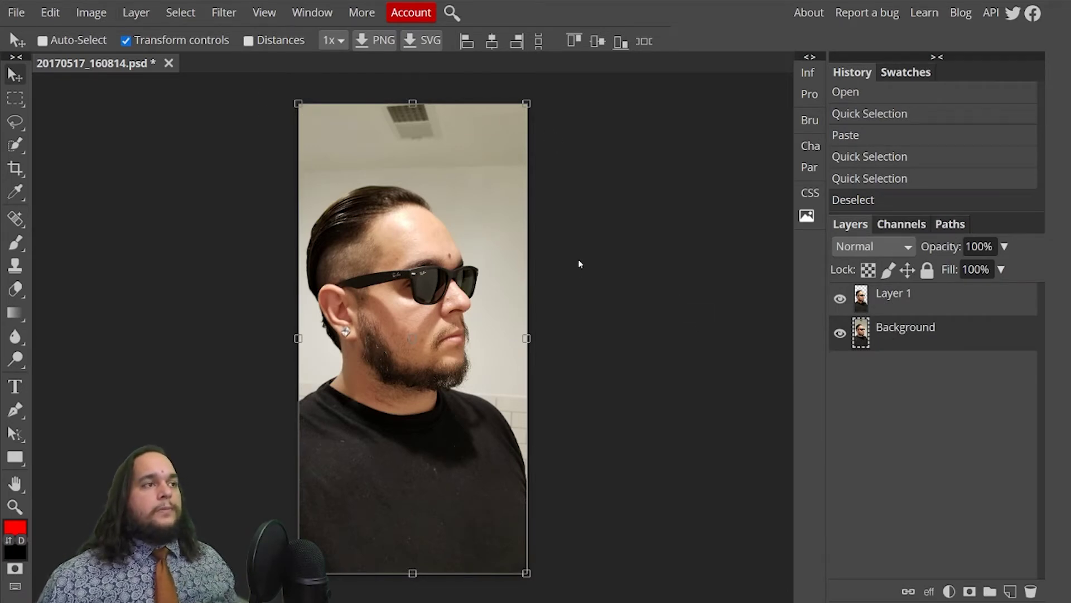
Apply the Halftone Pattern effect from the Filter Gallery to the cut-out man on Layer 1.
click(904, 301)
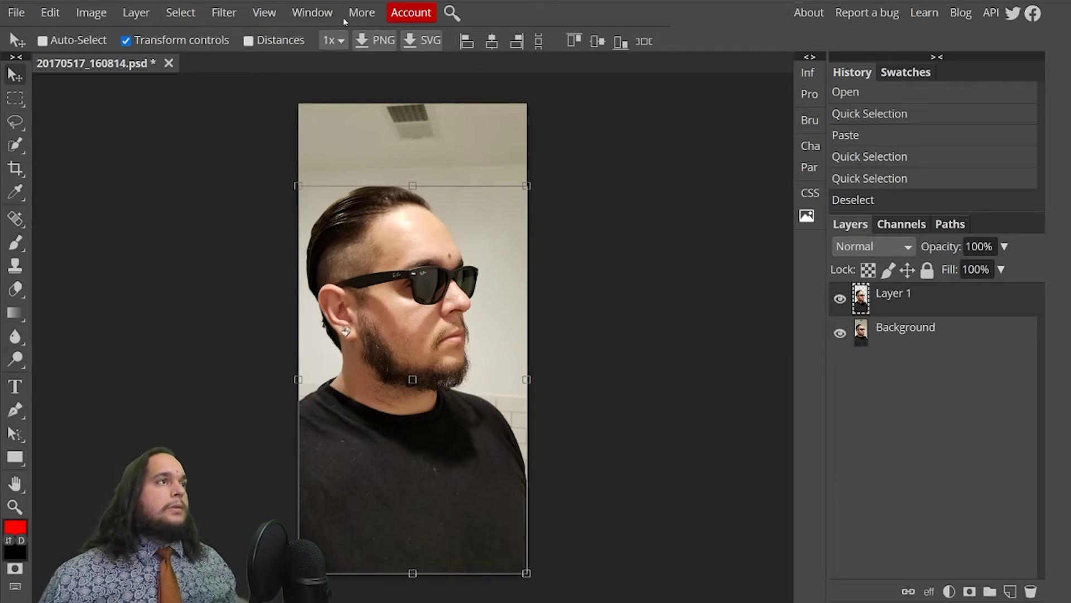
click(250, 13)
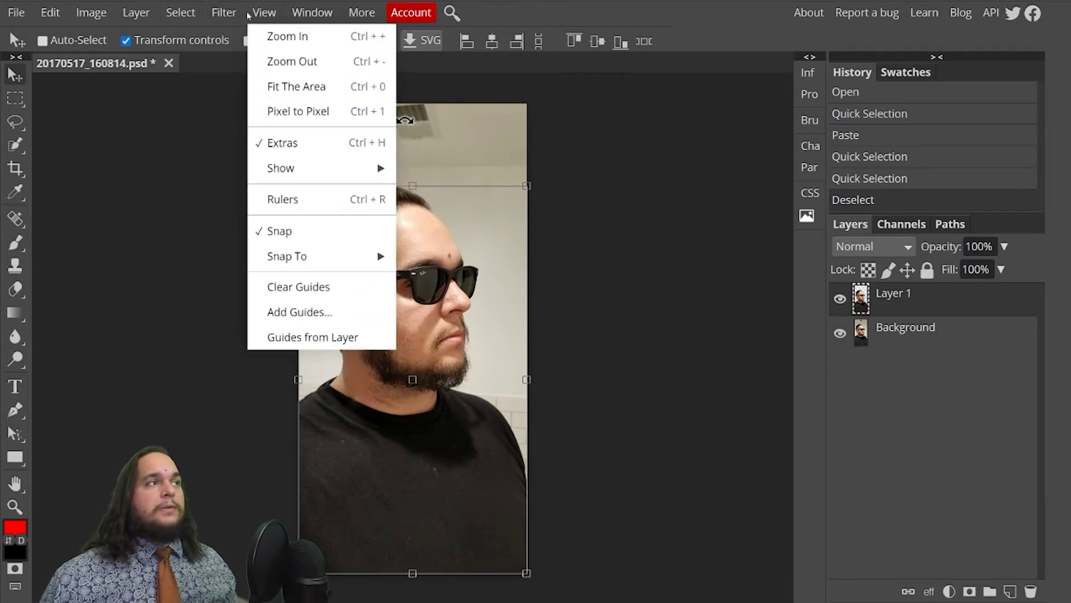
mouse_move(228, 15)
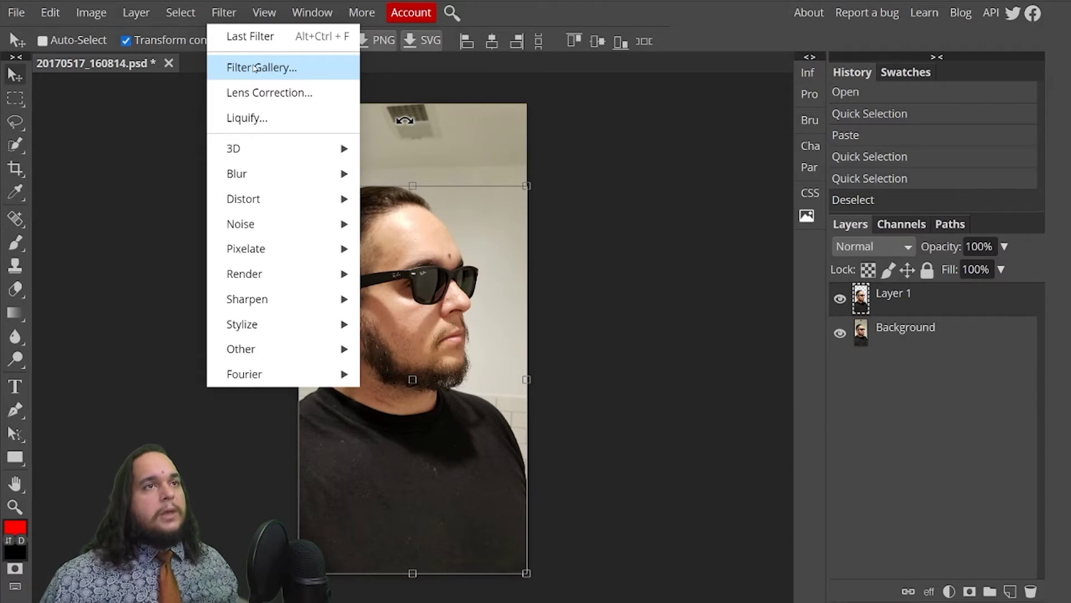
click(290, 67)
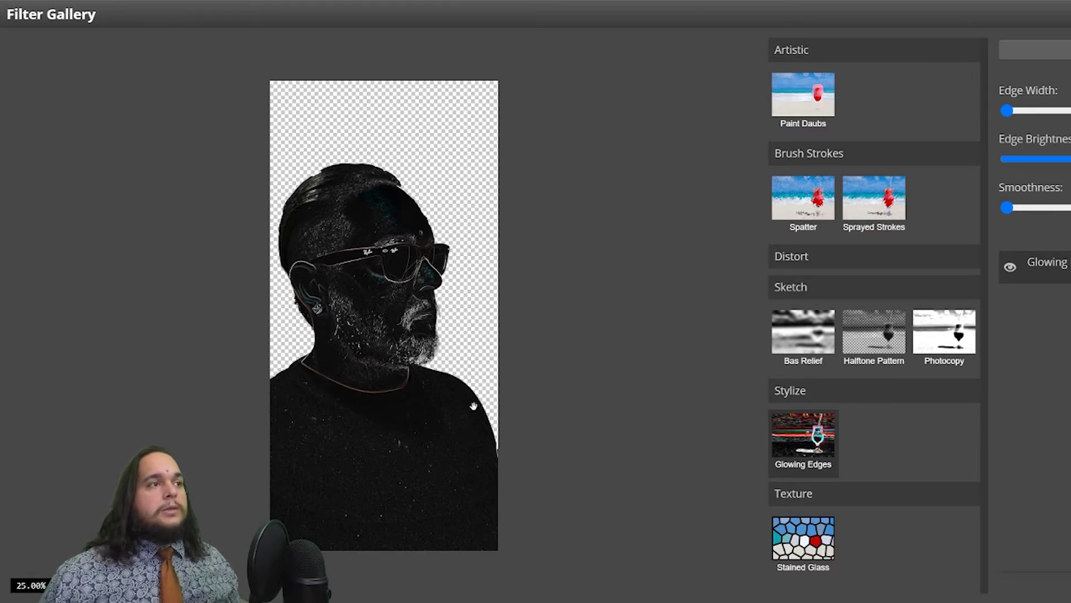
click(898, 337)
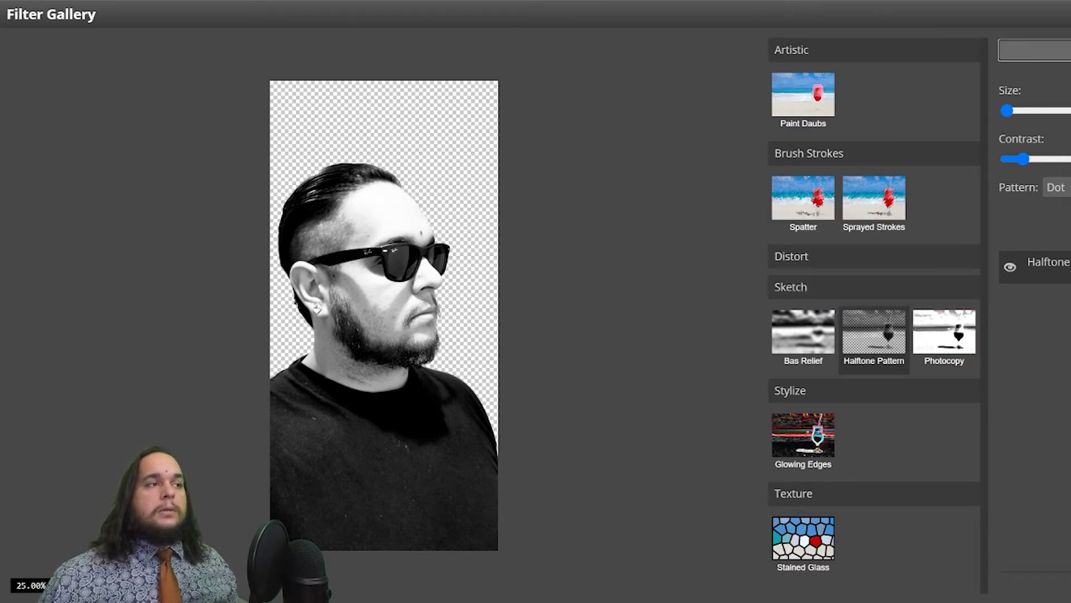
key(Return)
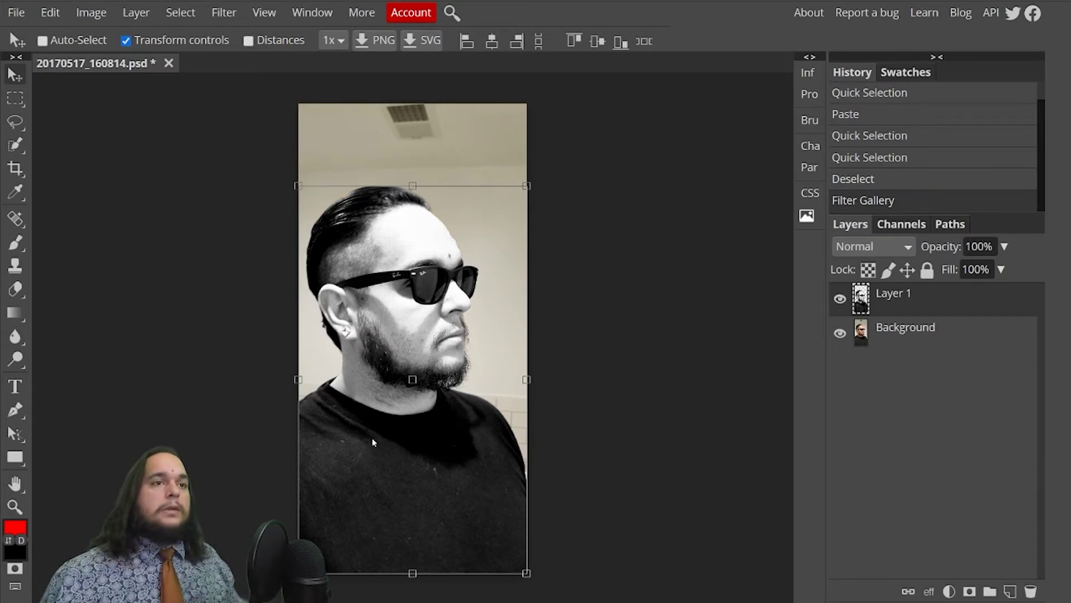
Hide Layer 1 and make the Background layer active.
click(841, 301)
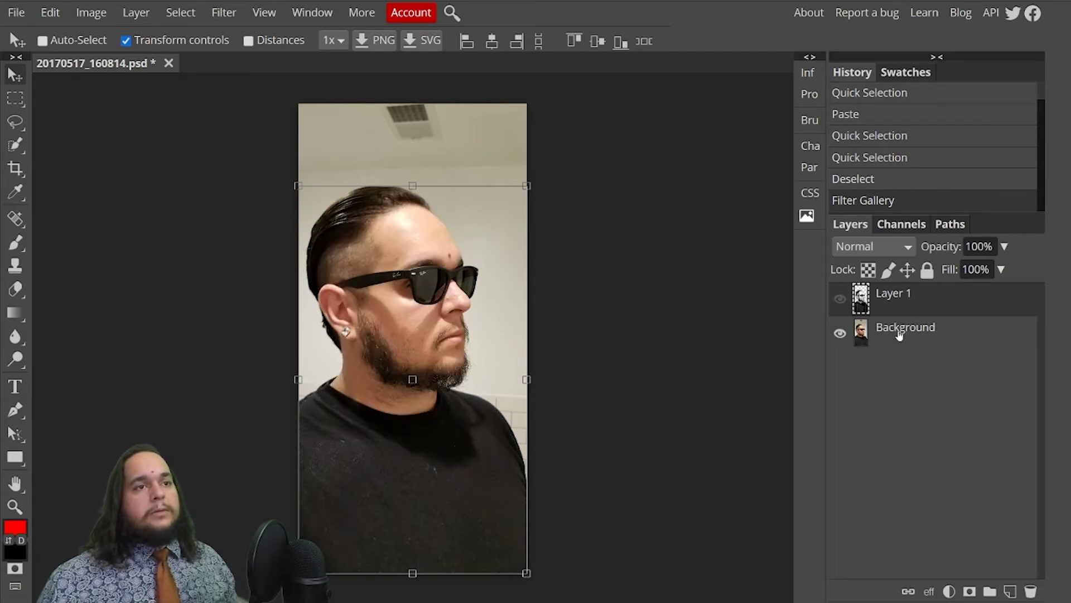
click(899, 337)
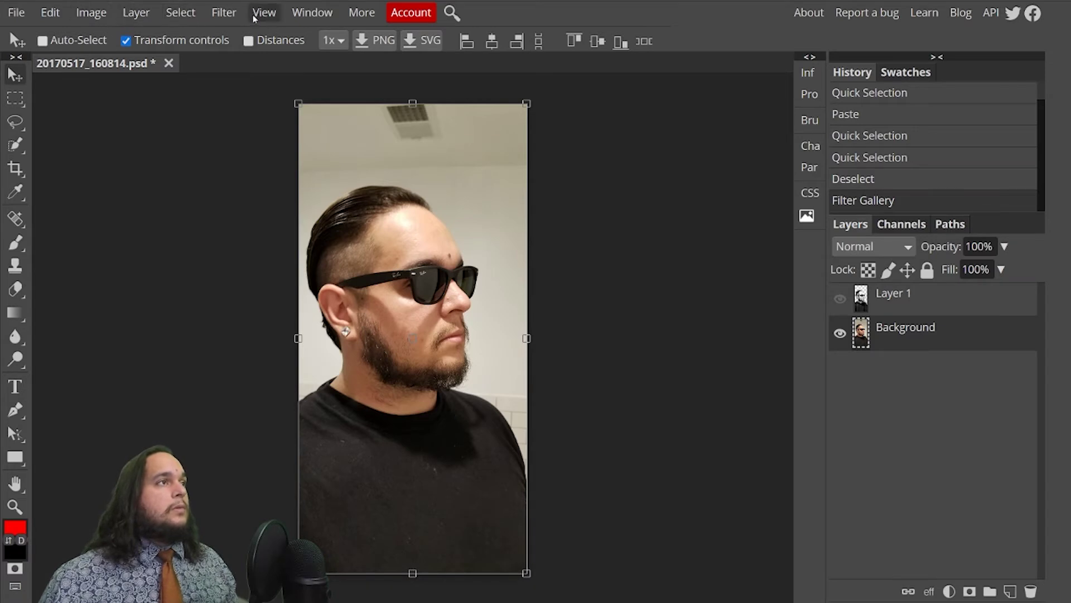
click(224, 13)
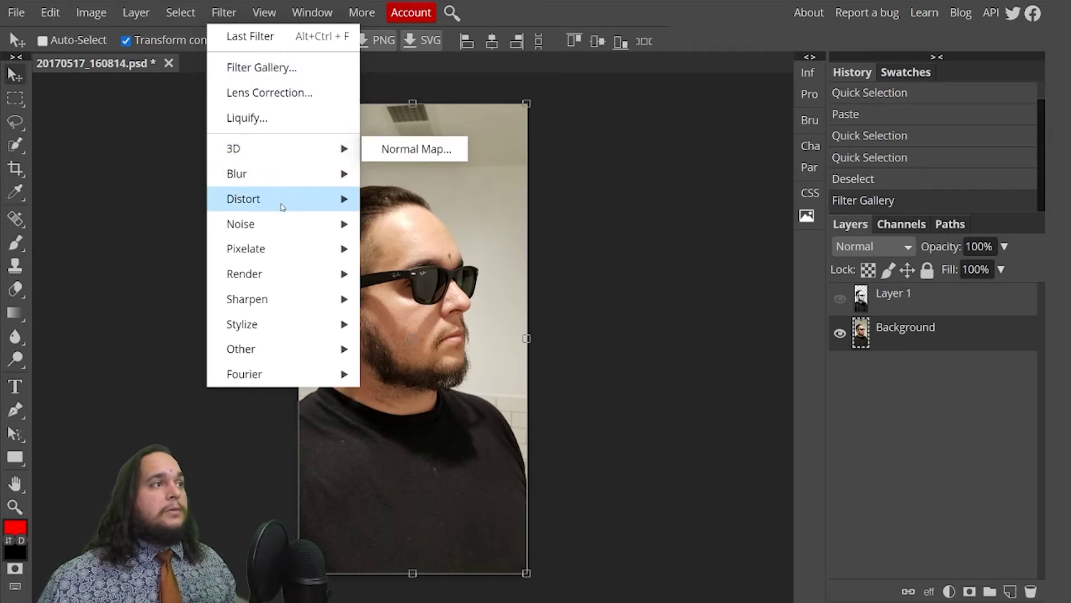
mouse_move(297, 186)
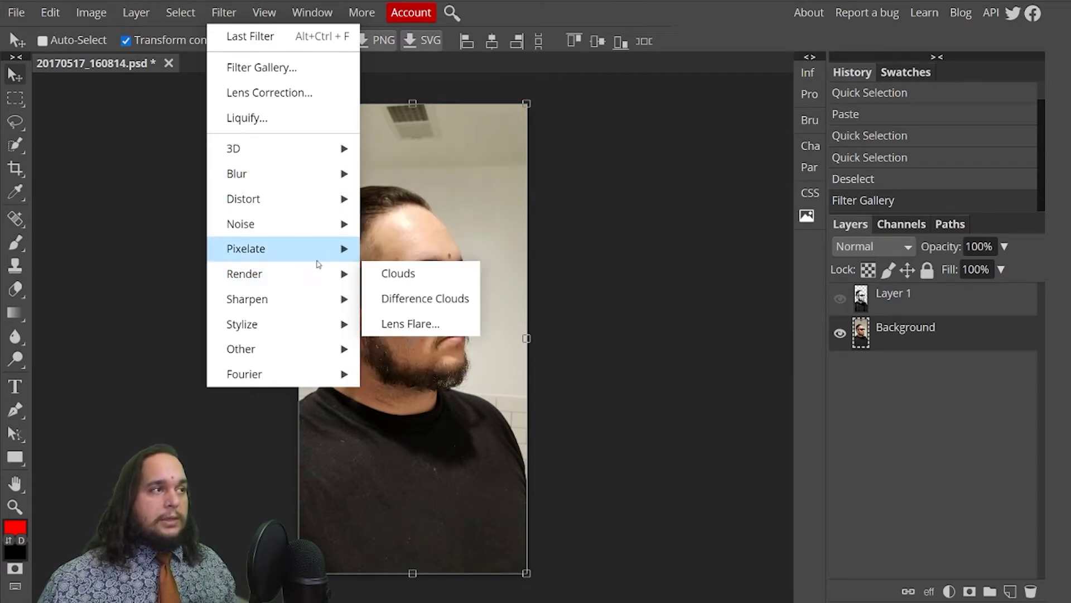
mouse_move(318, 262)
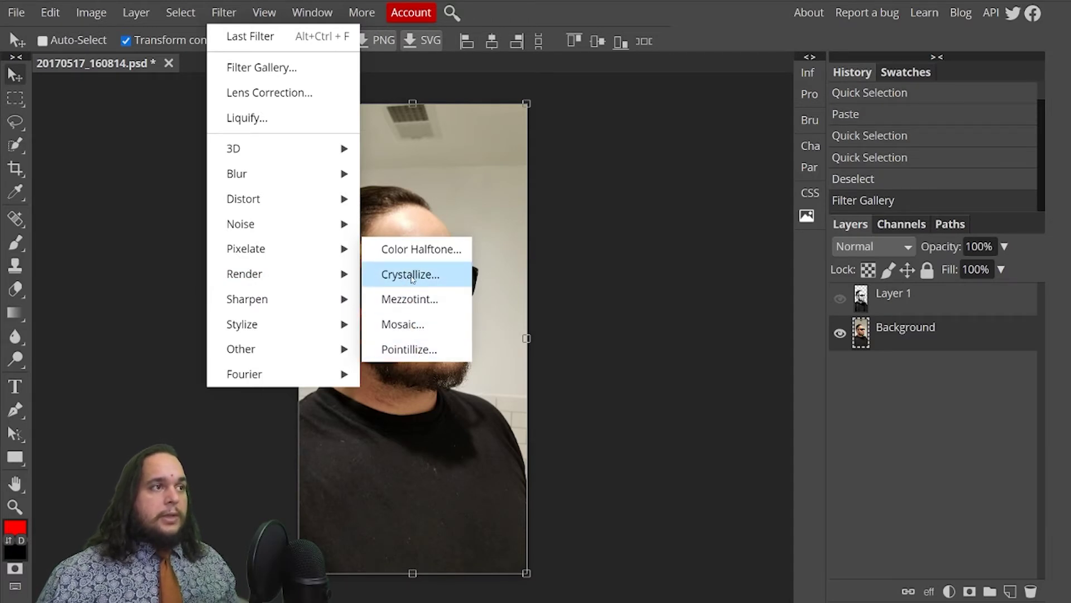
key(Return)
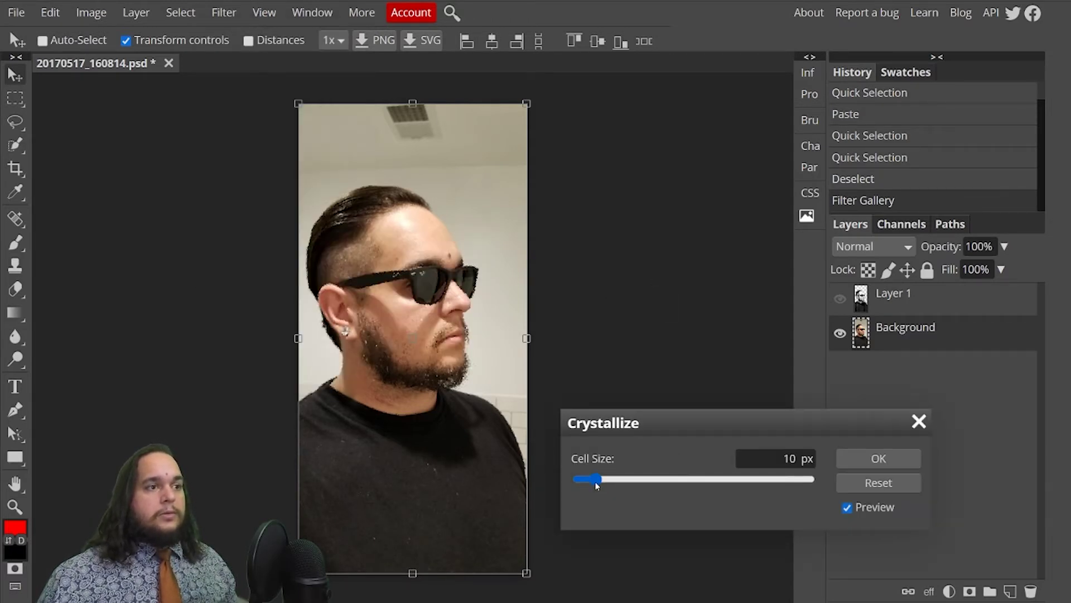
drag(607, 485, 685, 479)
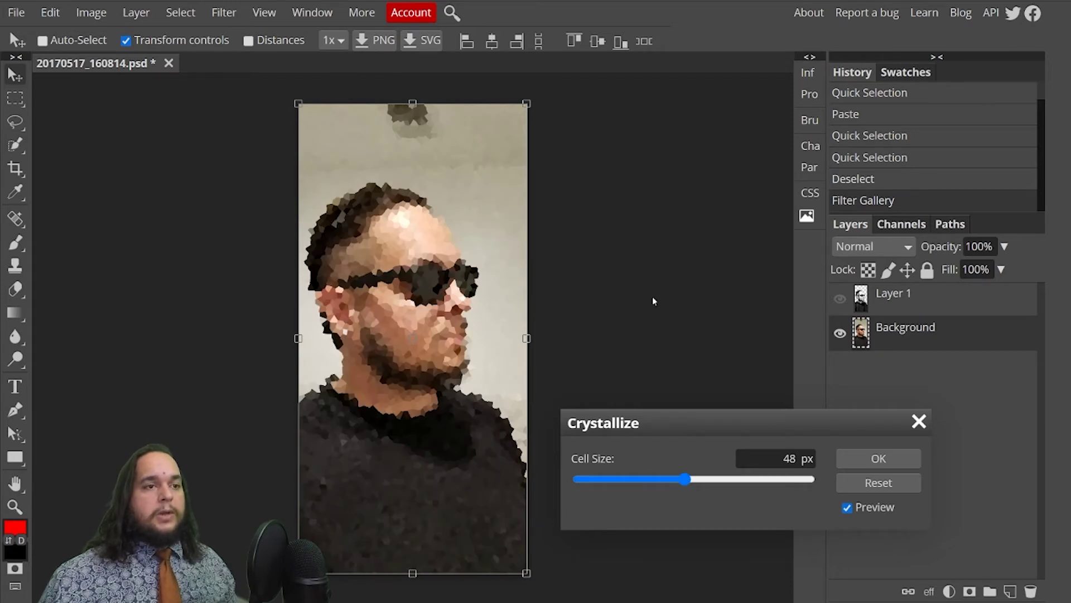
click(919, 425)
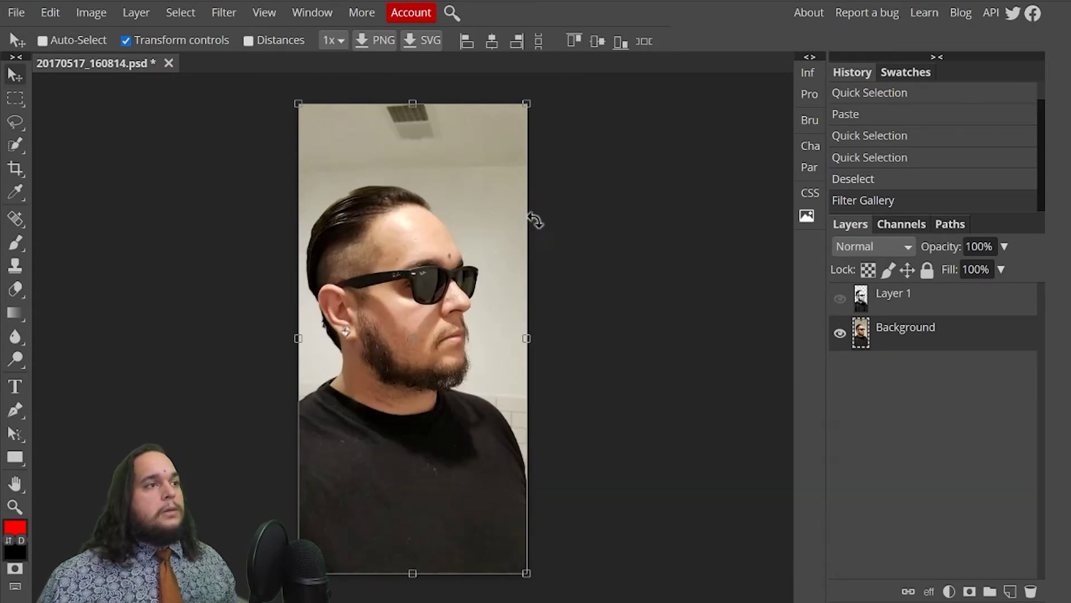
click(224, 12)
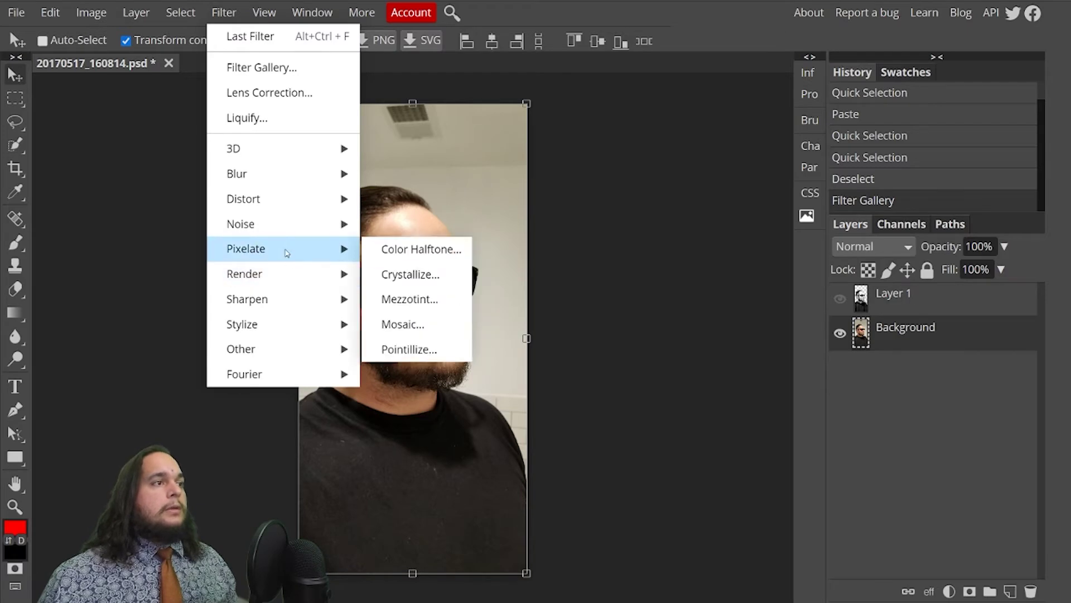
click(422, 325)
mouse_move(576, 199)
mouse_down()
mouse_move(684, 208)
mouse_move(569, 209)
mouse_move(686, 207)
mouse_move(565, 210)
mouse_move(725, 210)
mouse_move(591, 208)
mouse_up()
click(867, 178)
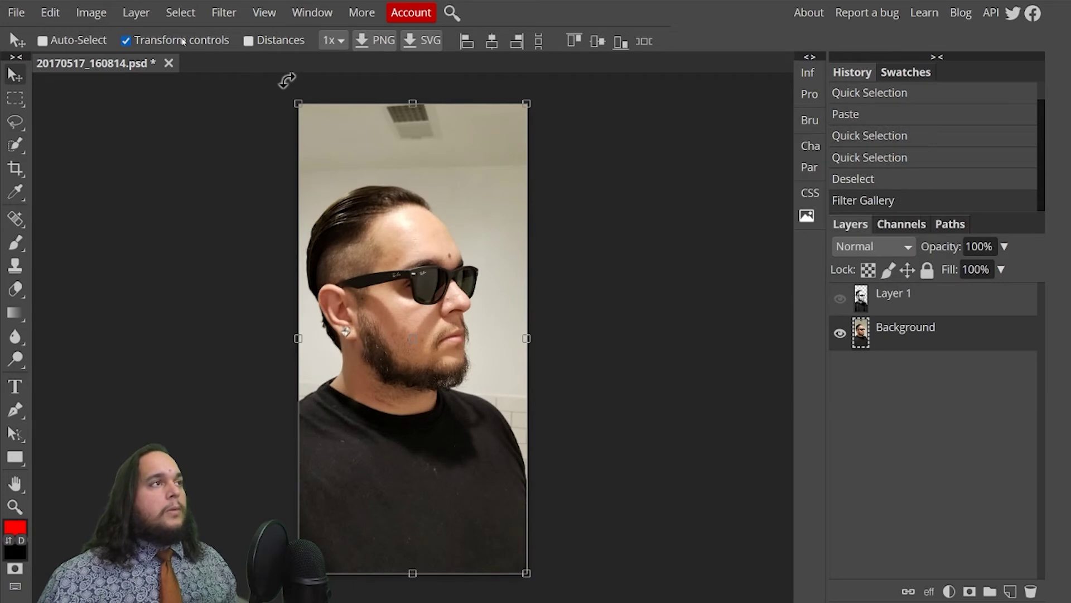
Apply a Gaussian Blur with a 187 px radius to the Background layer.
click(223, 13)
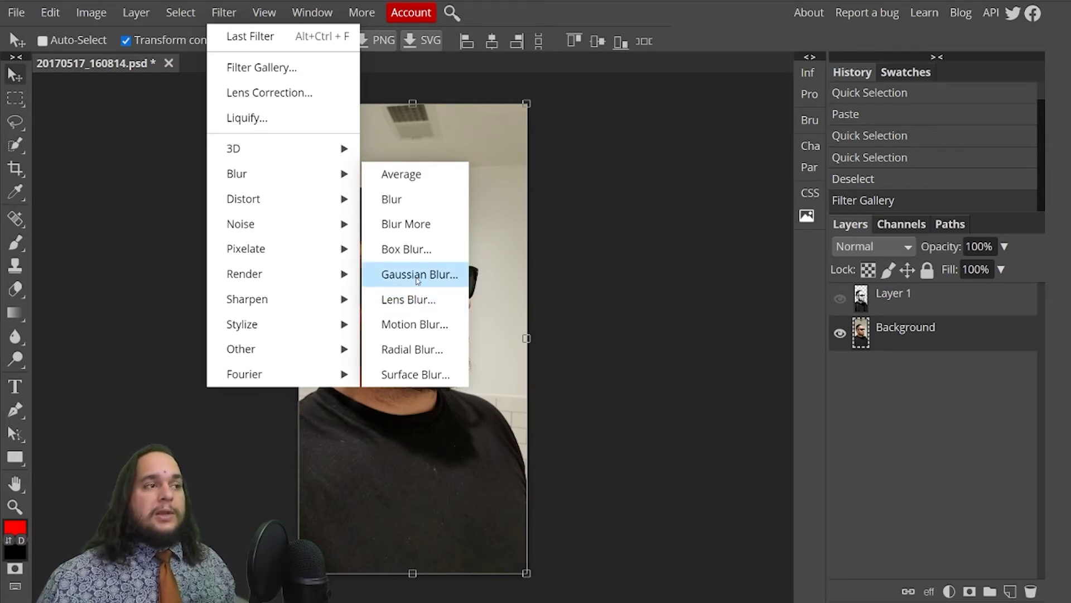
click(417, 278)
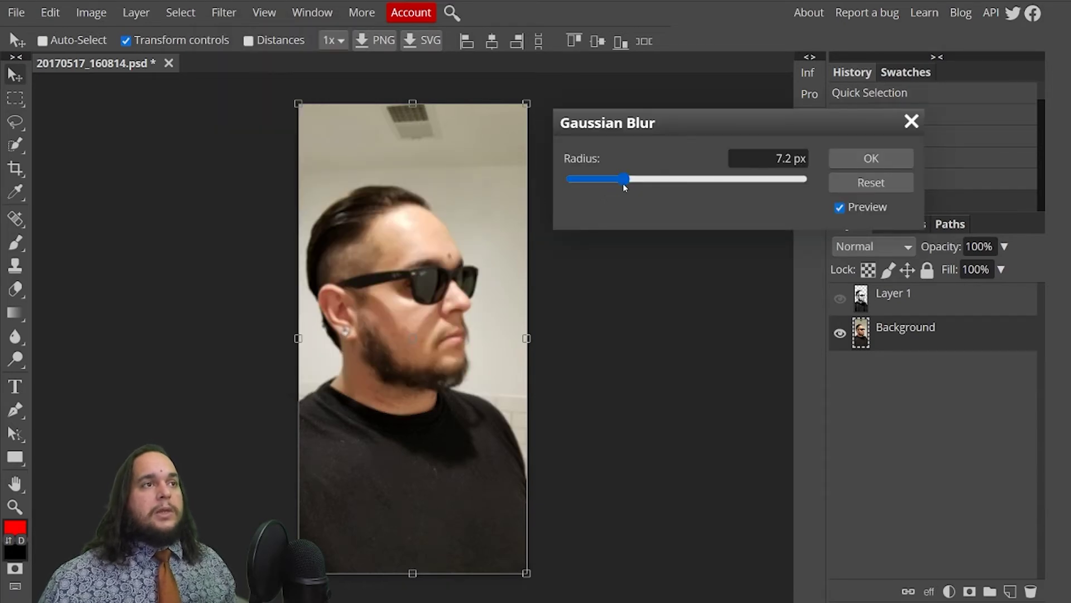
drag(623, 182, 748, 182)
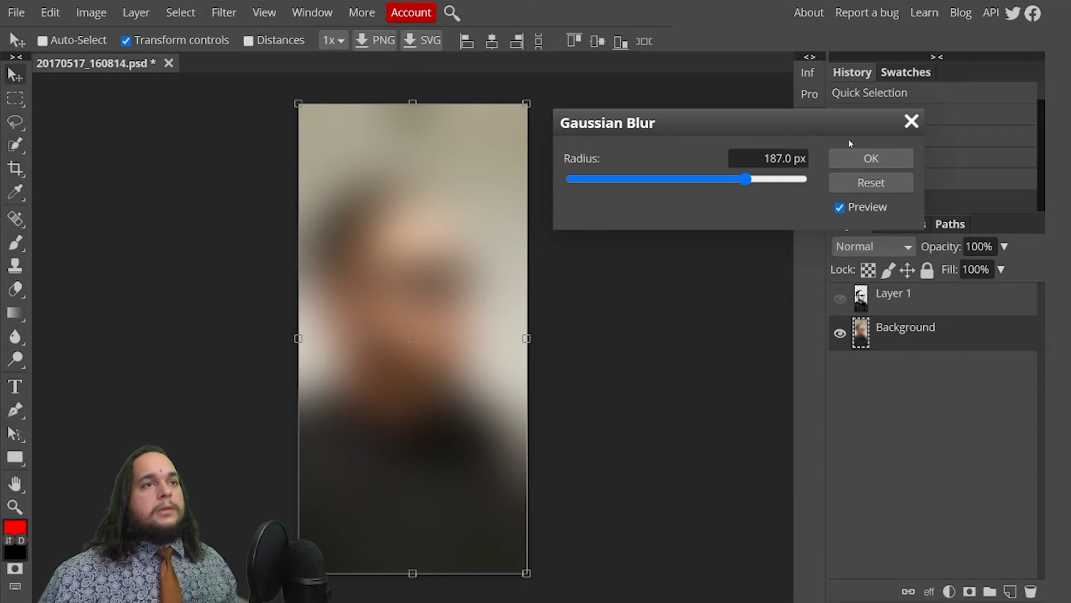
click(871, 159)
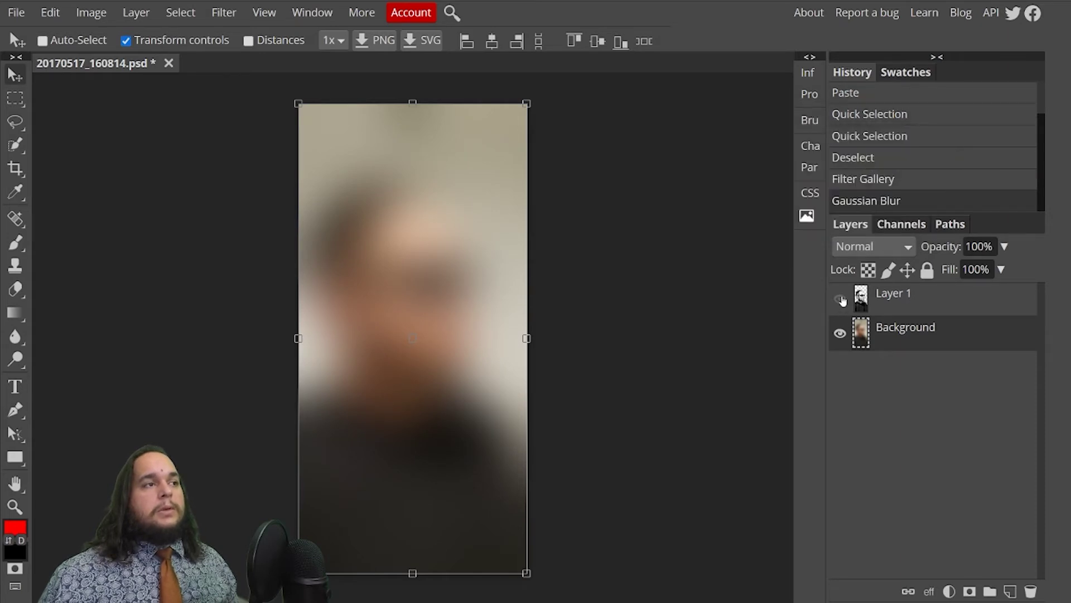
Show Layer 1 again and inspect the cut-out man's edges against the blurred background.
click(840, 299)
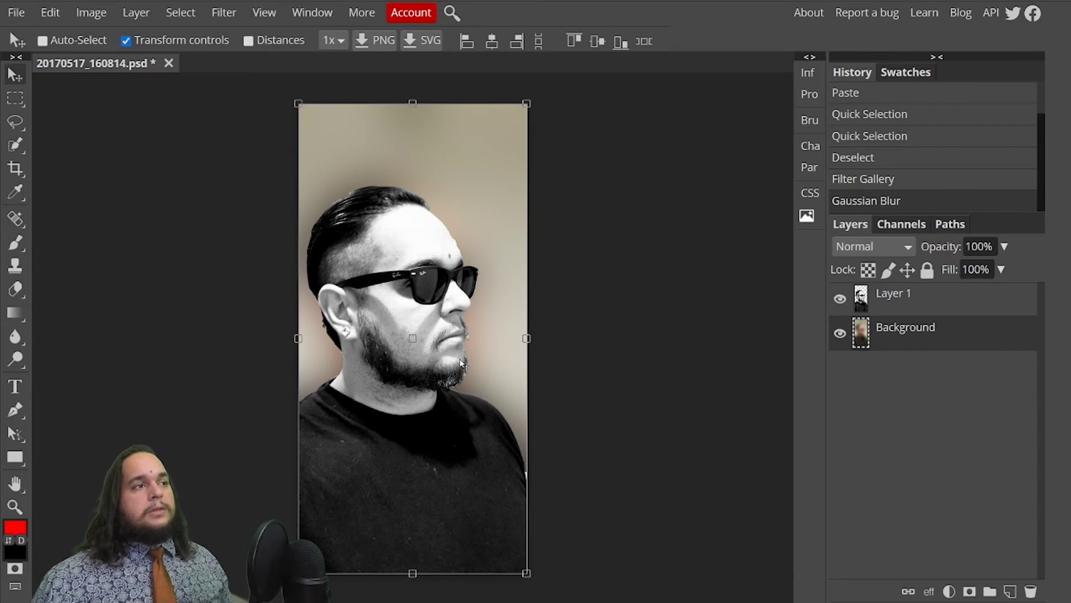
scroll(460, 362, up, 5)
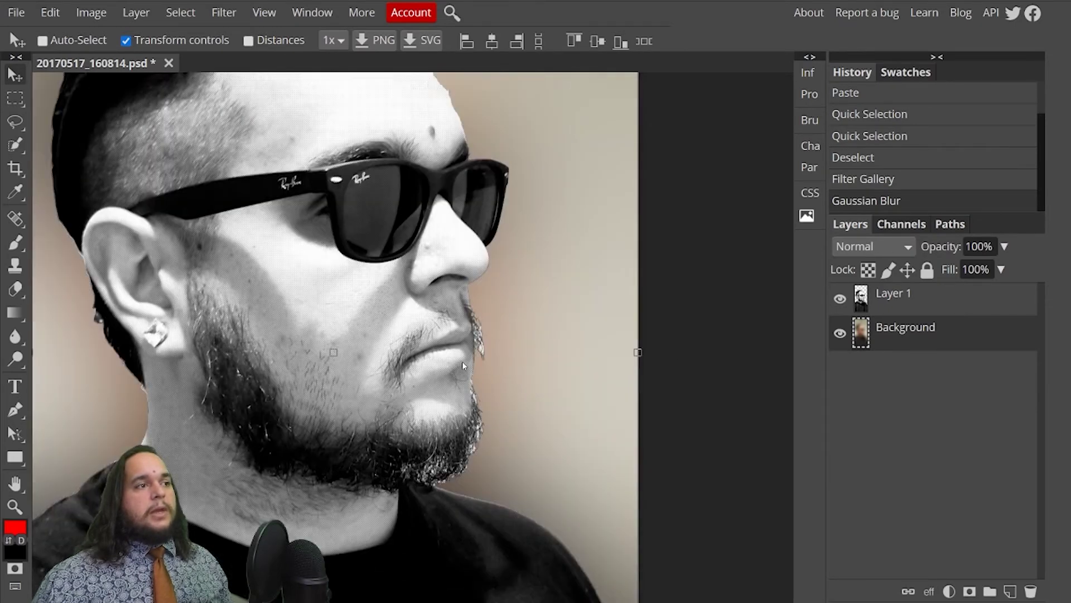
scroll(462, 361, up, 2)
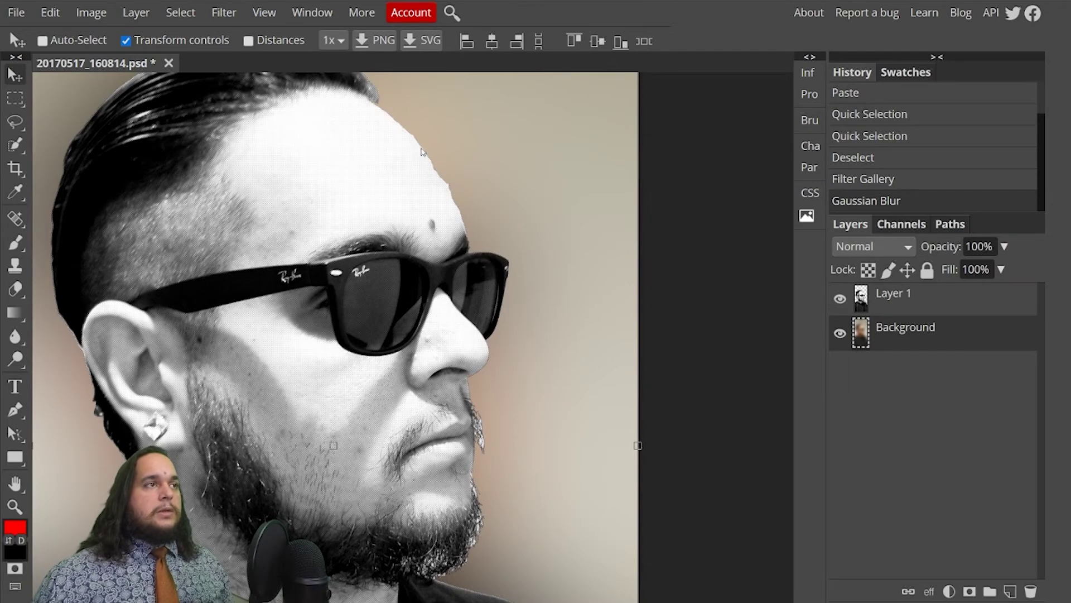
scroll(395, 214, up, 2)
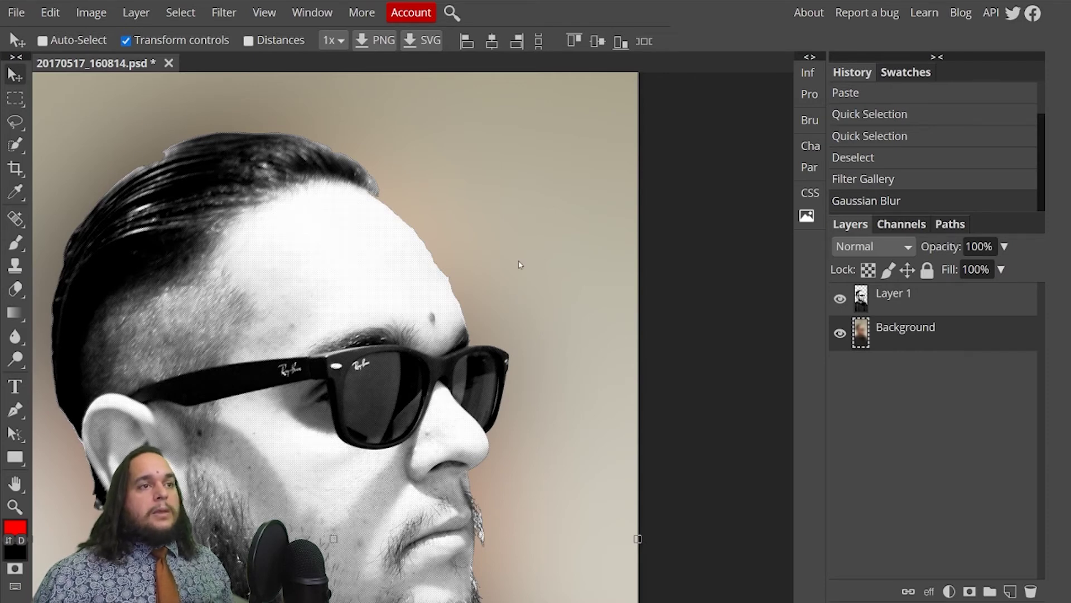
scroll(515, 307, down, 5)
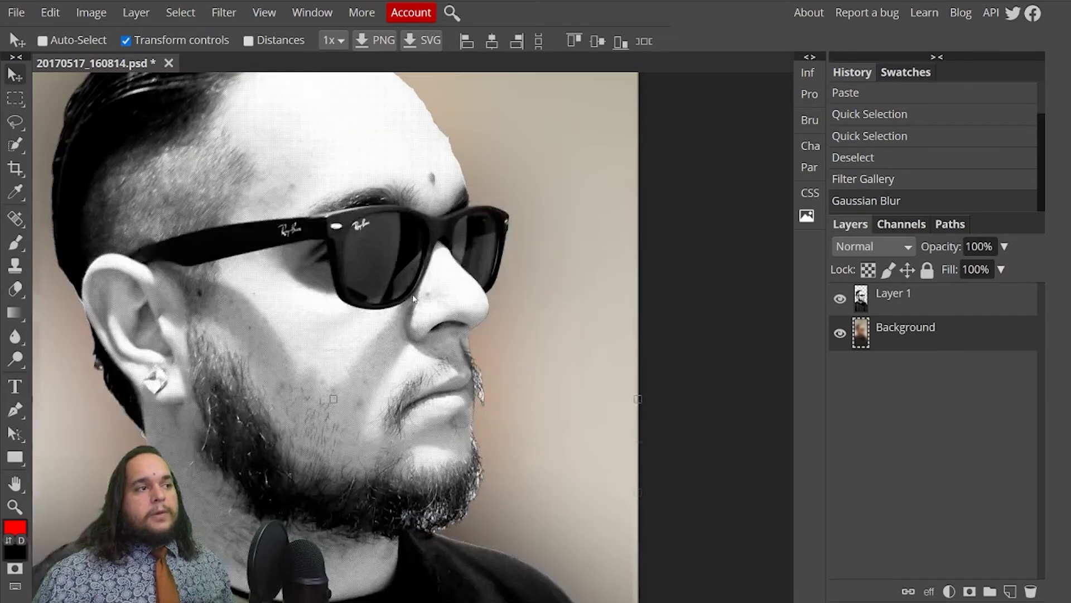
scroll(433, 304, down, 1)
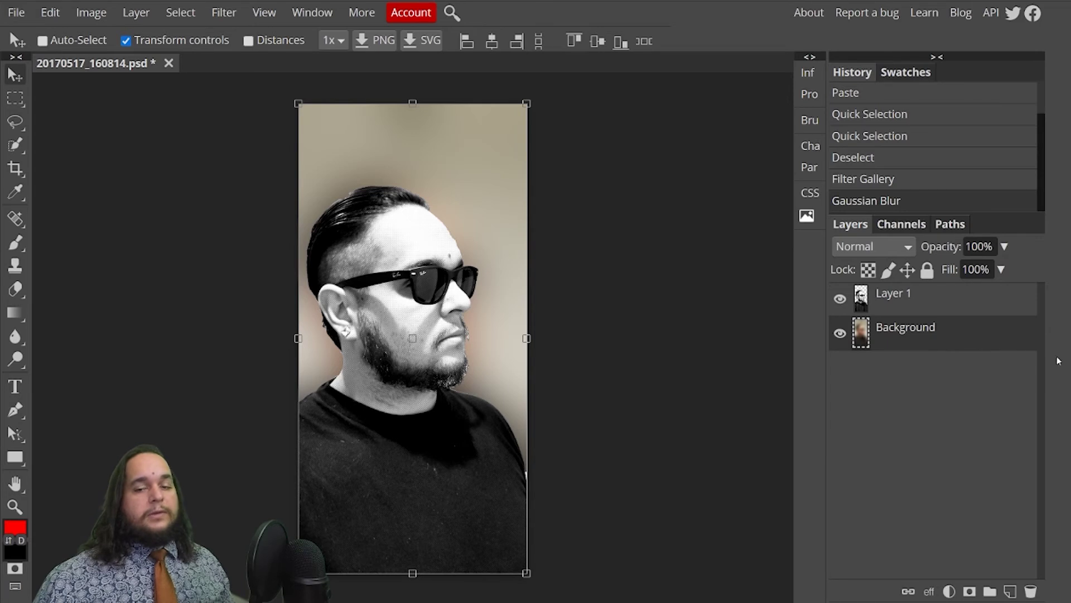
Flatten the image to merge Layer 1 and the Background into a single layer.
right_click(918, 329)
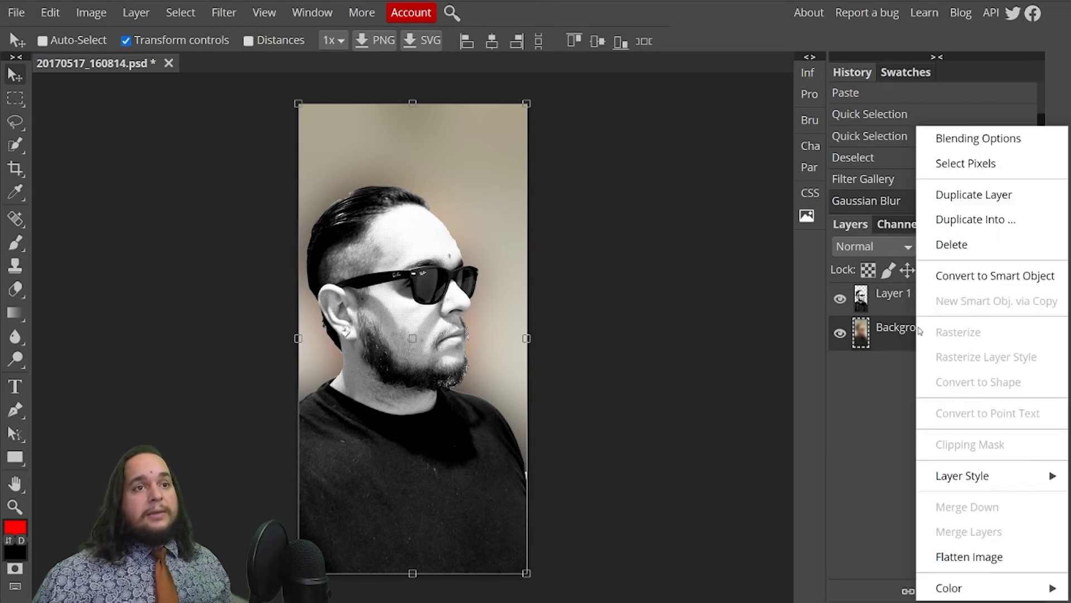
click(971, 559)
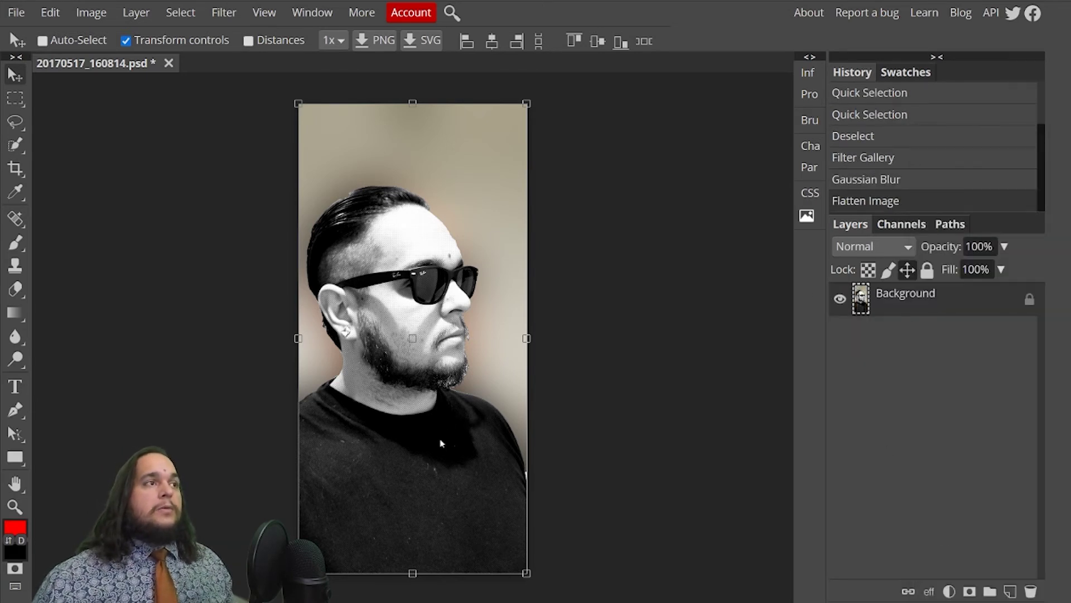
Try the Add Noise filter on the flattened image at 58% Uniform, Gaussian at 58%, and Gaussian at 40%.
click(224, 12)
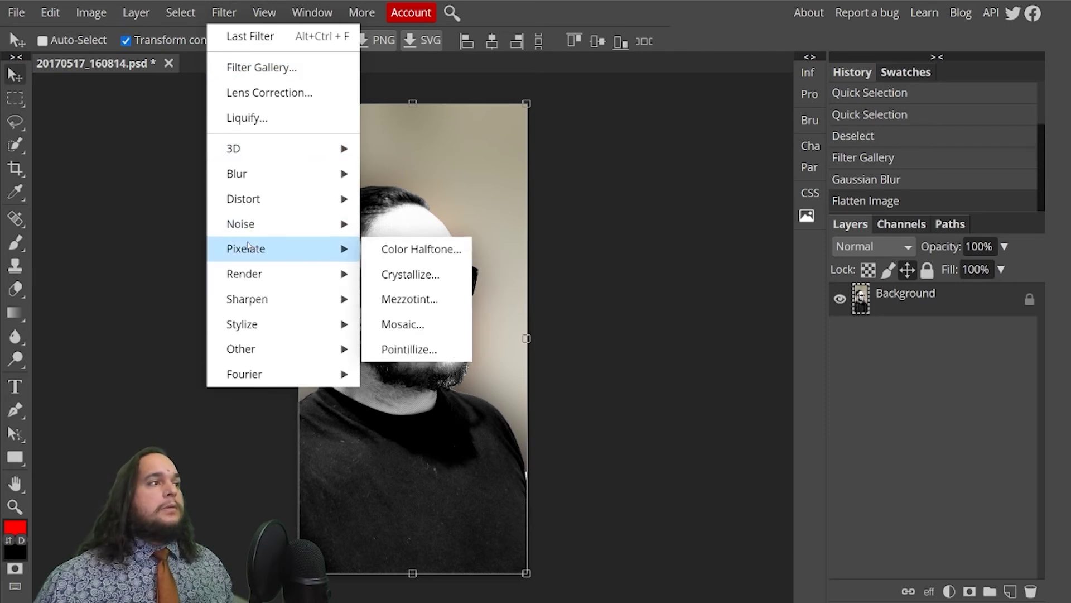
mouse_move(251, 226)
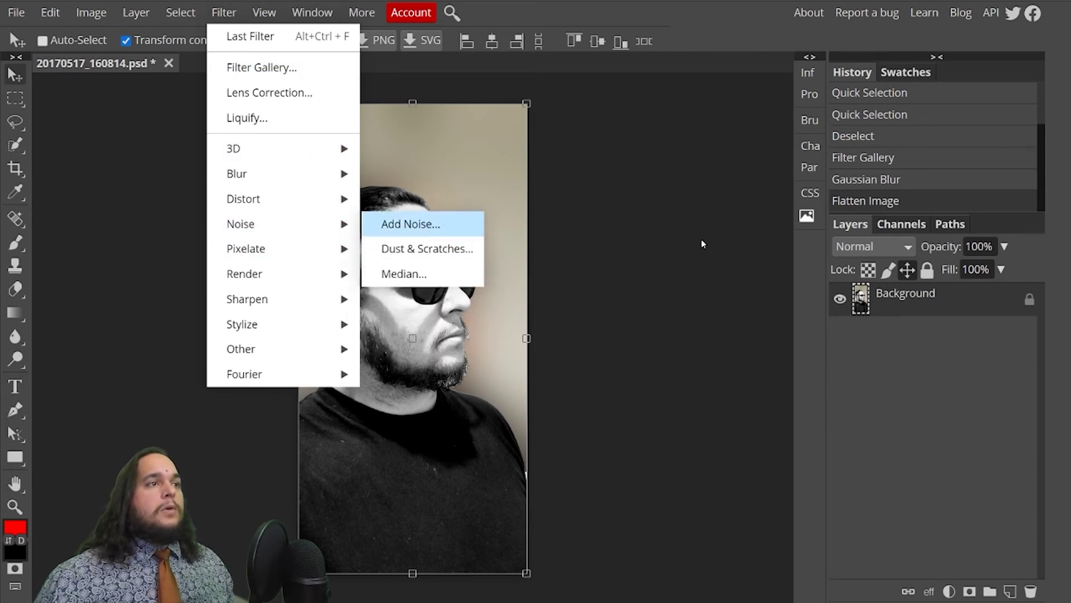
click(411, 223)
drag(391, 134, 772, 103)
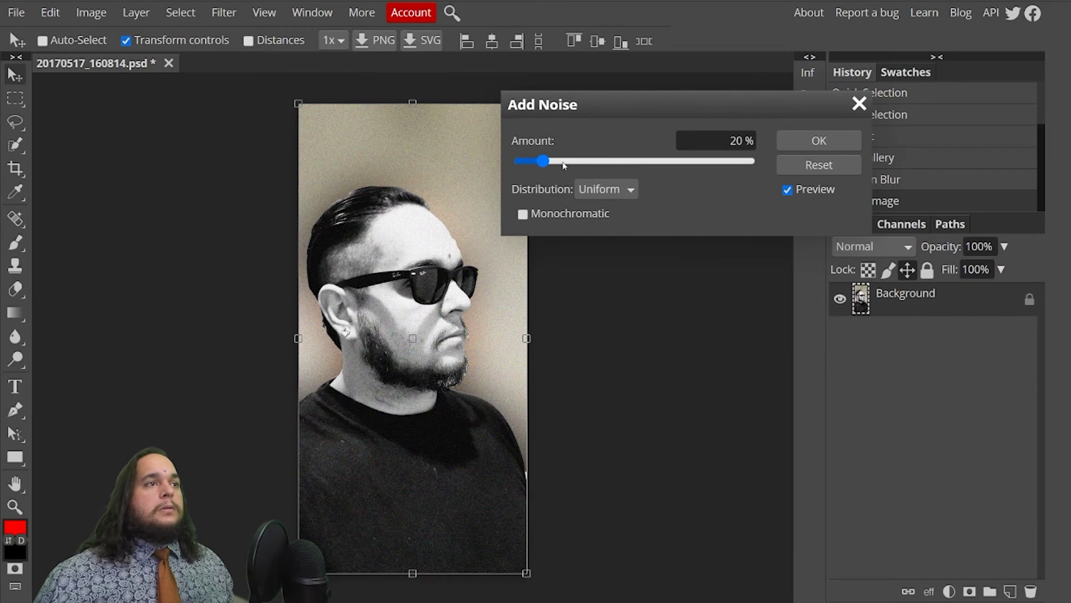
drag(545, 161, 621, 163)
click(587, 164)
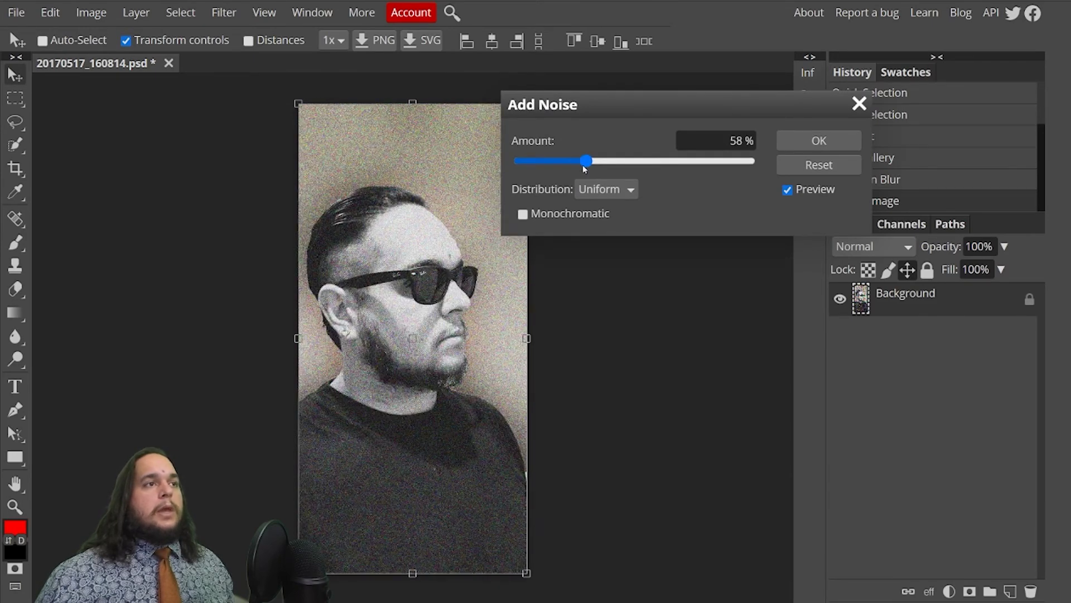
click(634, 246)
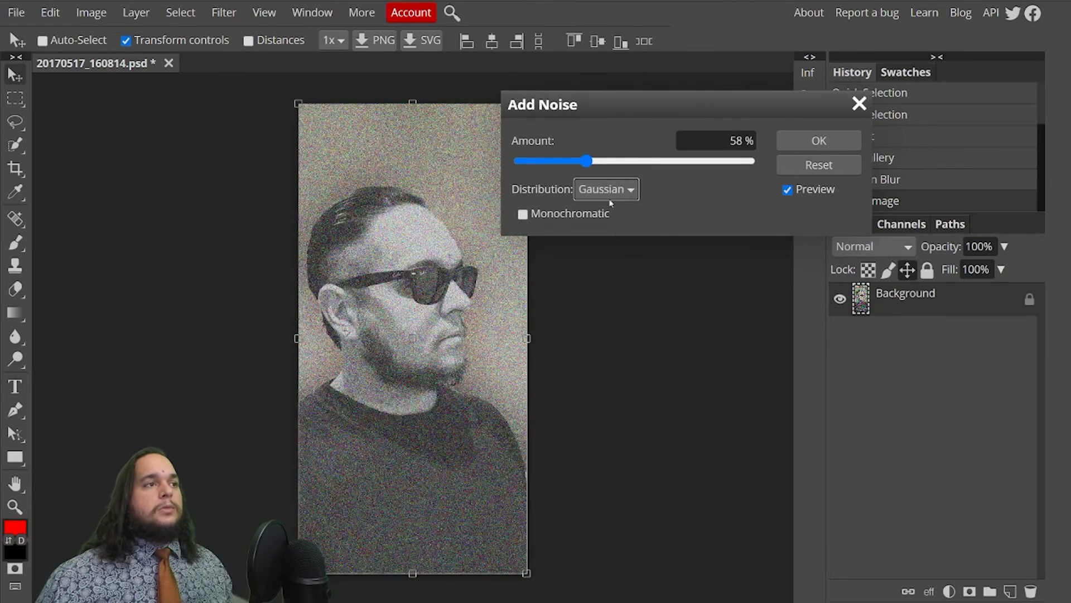
click(565, 162)
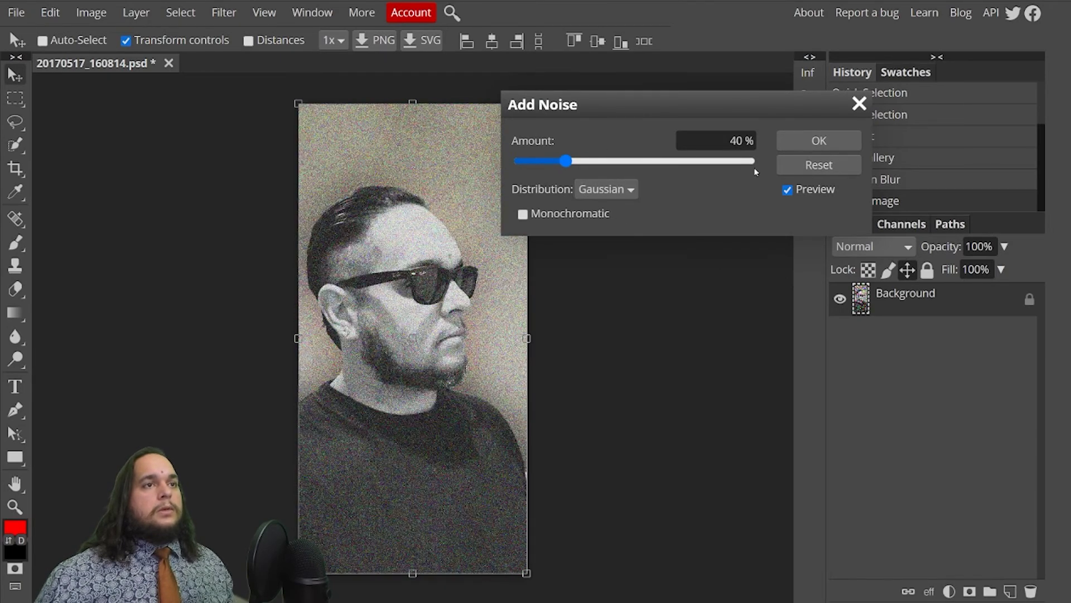
Try monochromatic Gaussian noise at 14% and 46% and colour noise at 33%, and discard the filter.
click(535, 161)
click(523, 215)
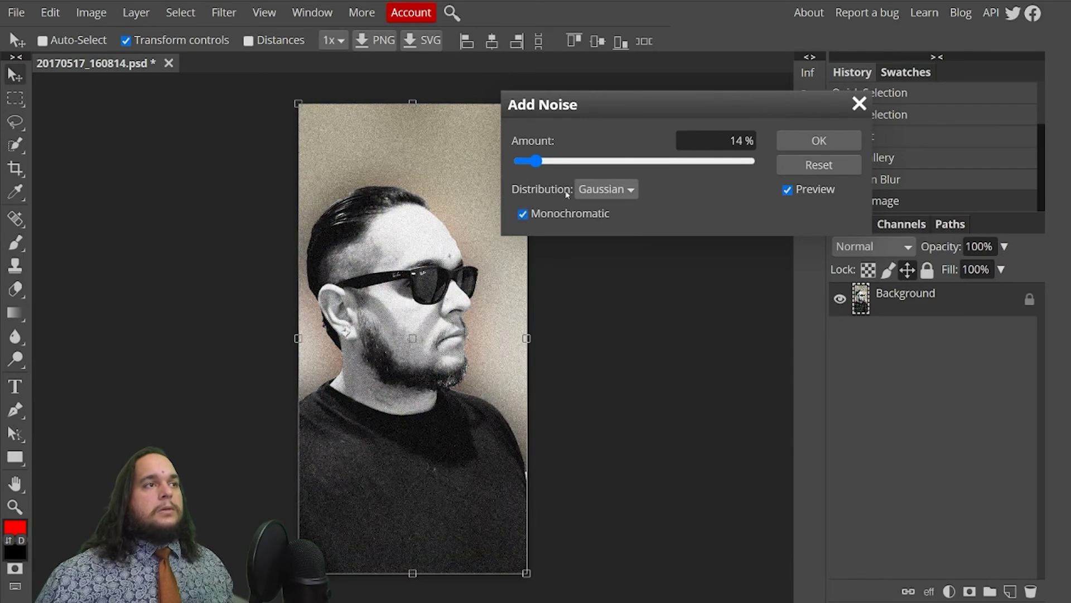
click(573, 161)
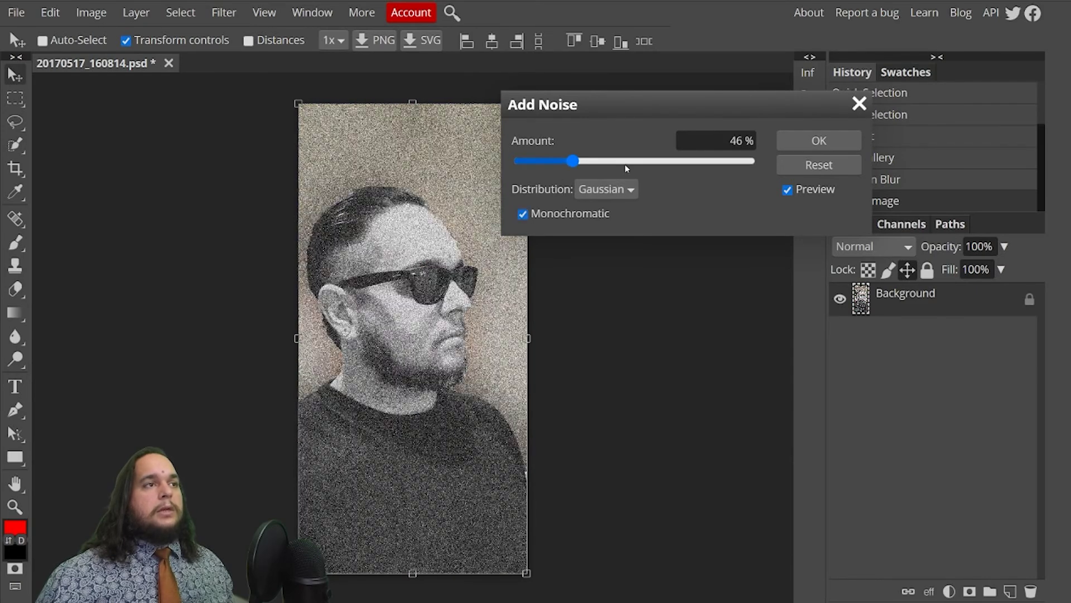
click(558, 161)
click(523, 215)
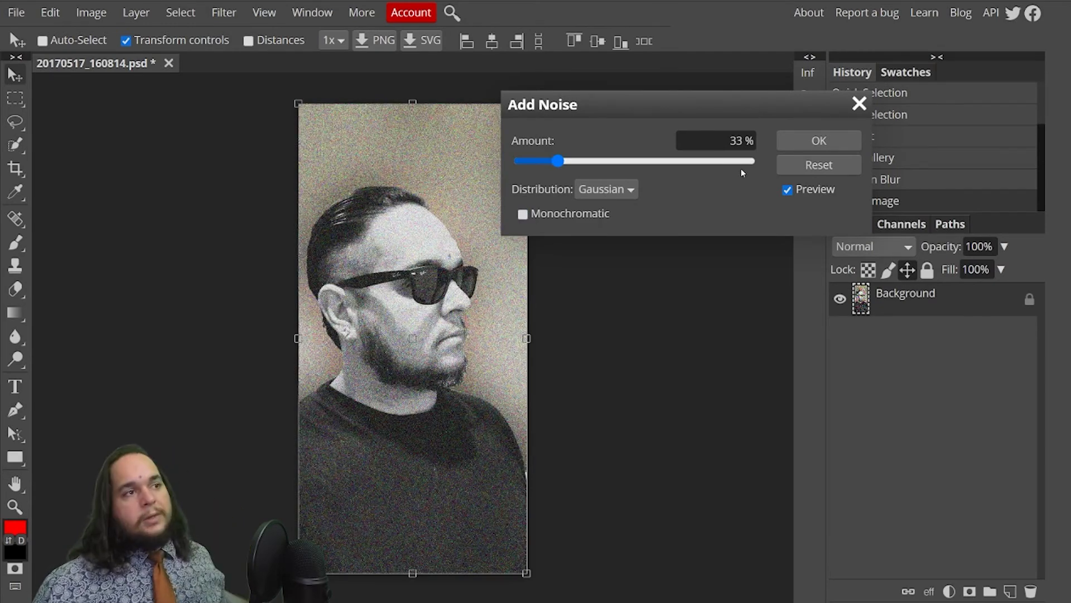
click(858, 104)
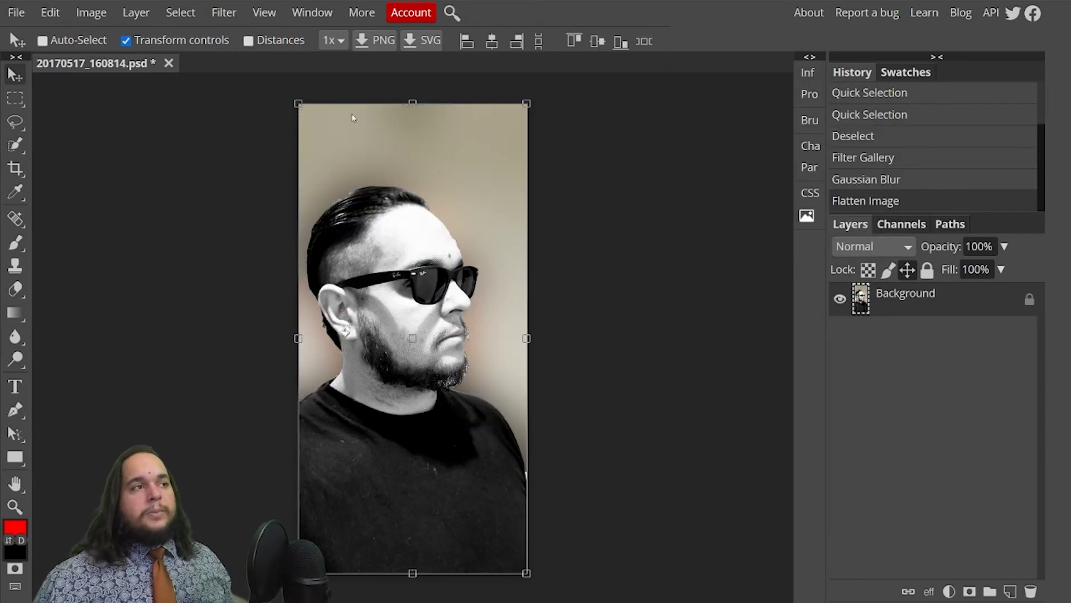
Try the Oil Paint filter on the flattened image with a bristle detail of 7.0, and discard it.
click(223, 13)
mouse_move(293, 371)
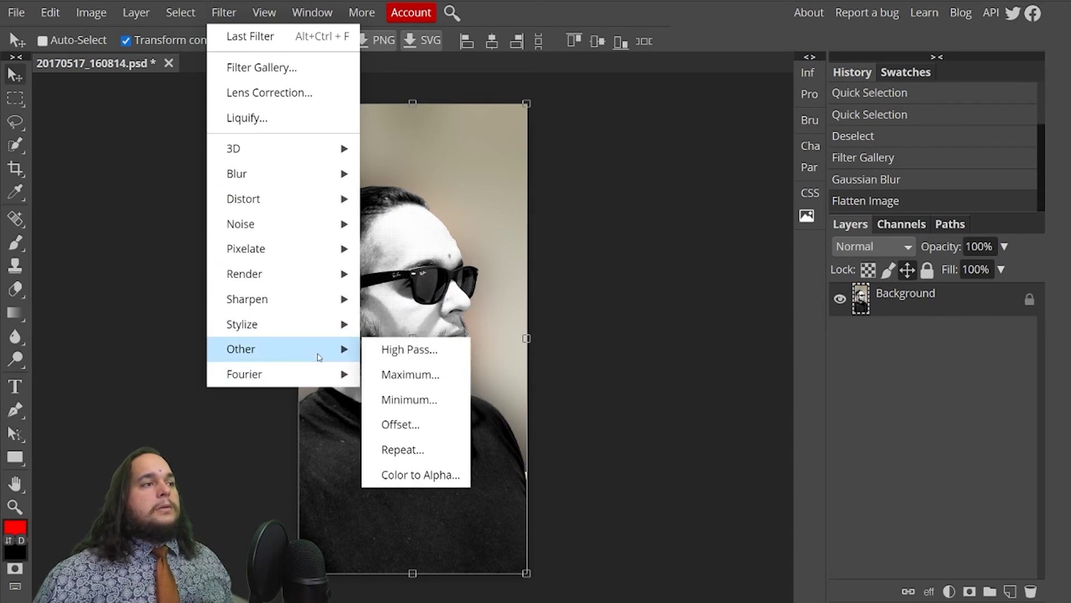
mouse_move(306, 336)
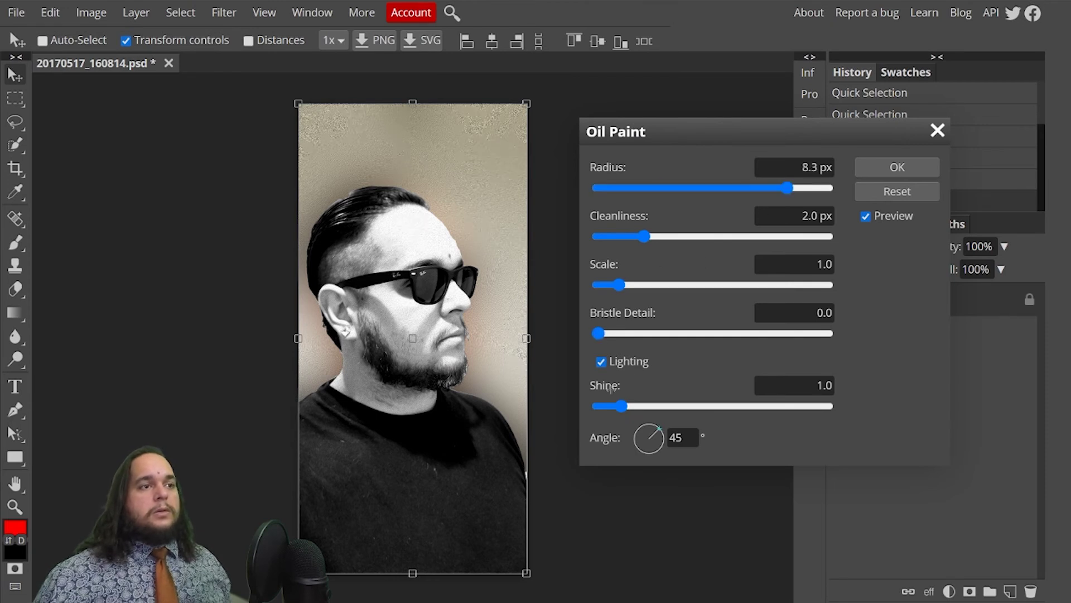
click(758, 333)
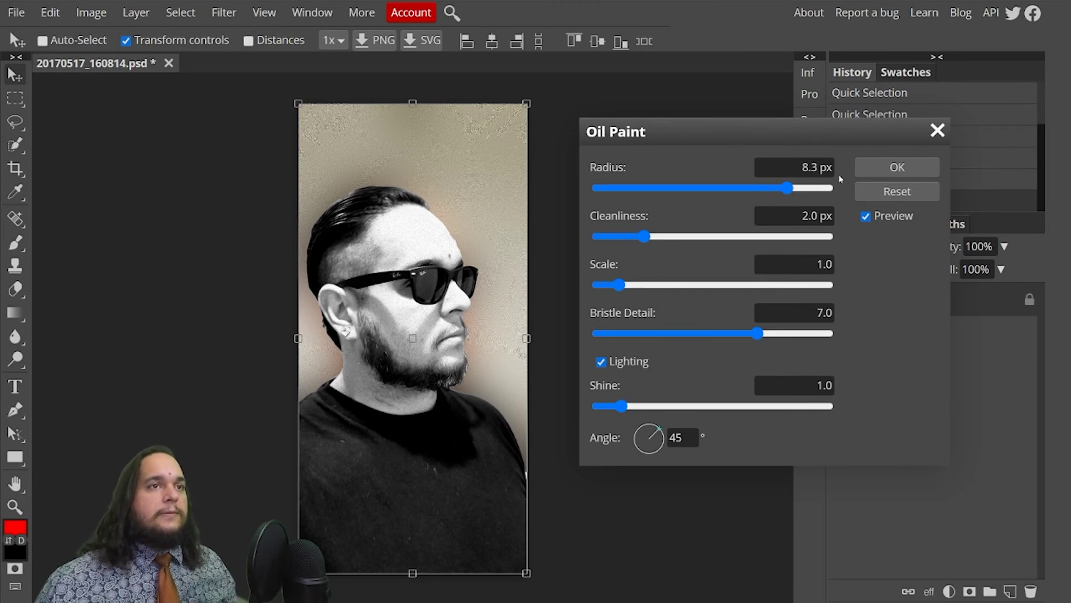
click(938, 131)
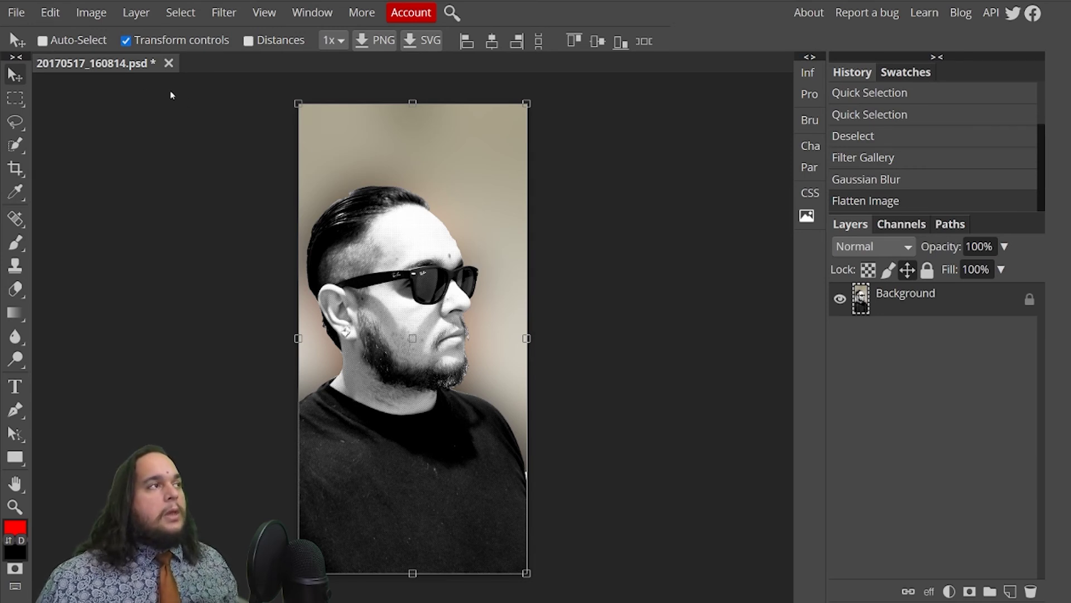
Export the flattened image as a JPG at 1960 × 4032 px and 70% quality.
click(12, 12)
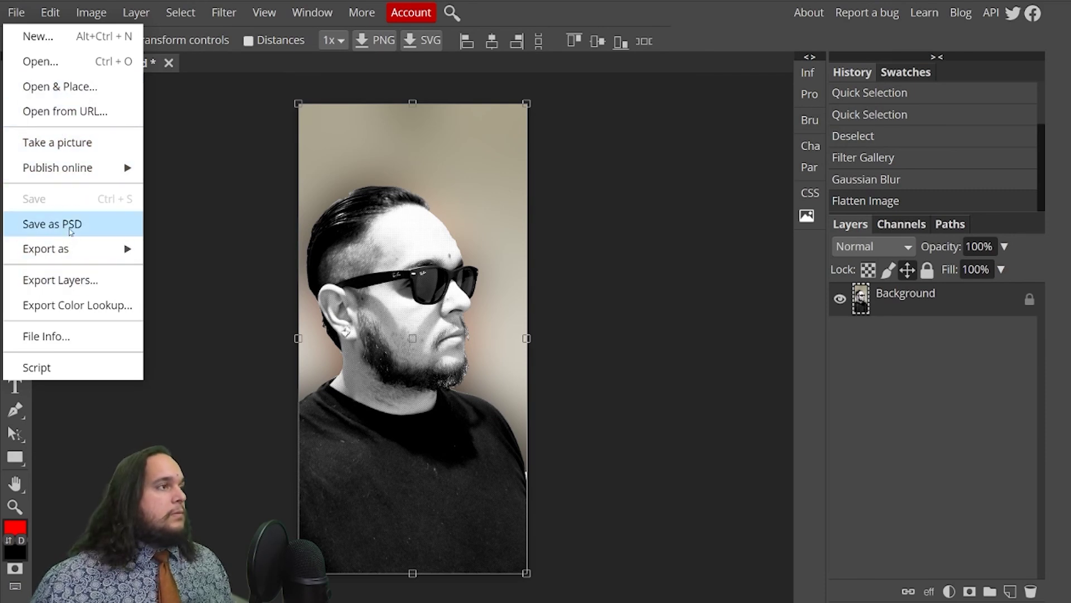
mouse_move(83, 251)
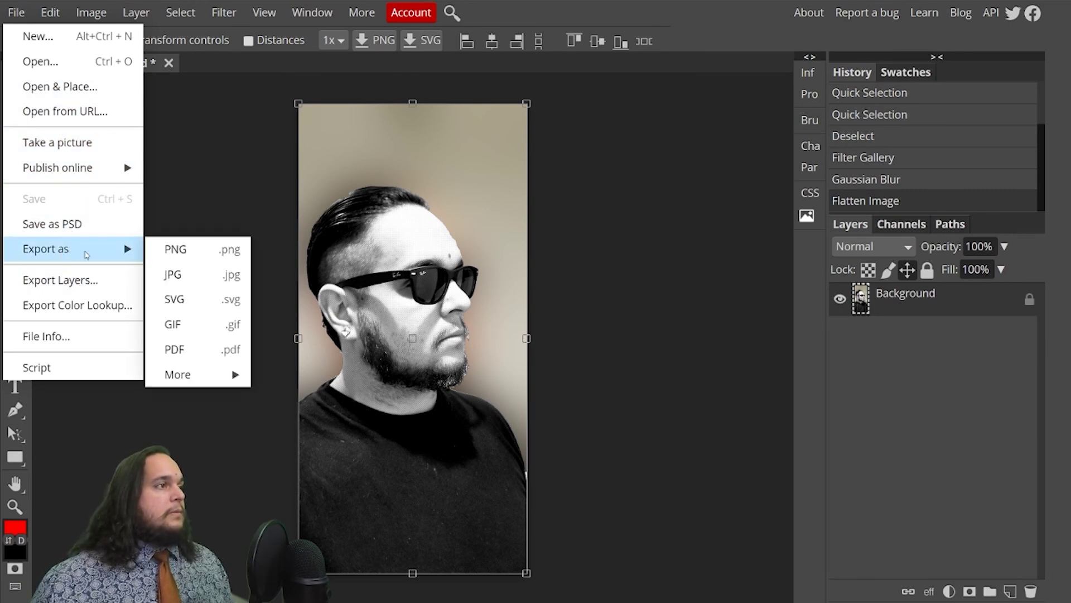
click(180, 276)
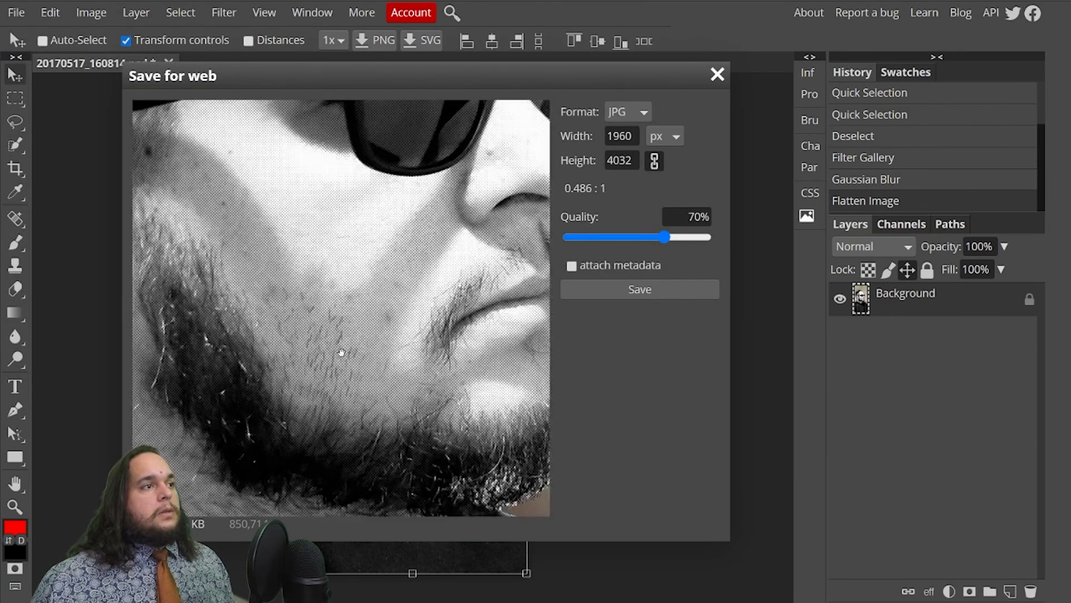
click(636, 289)
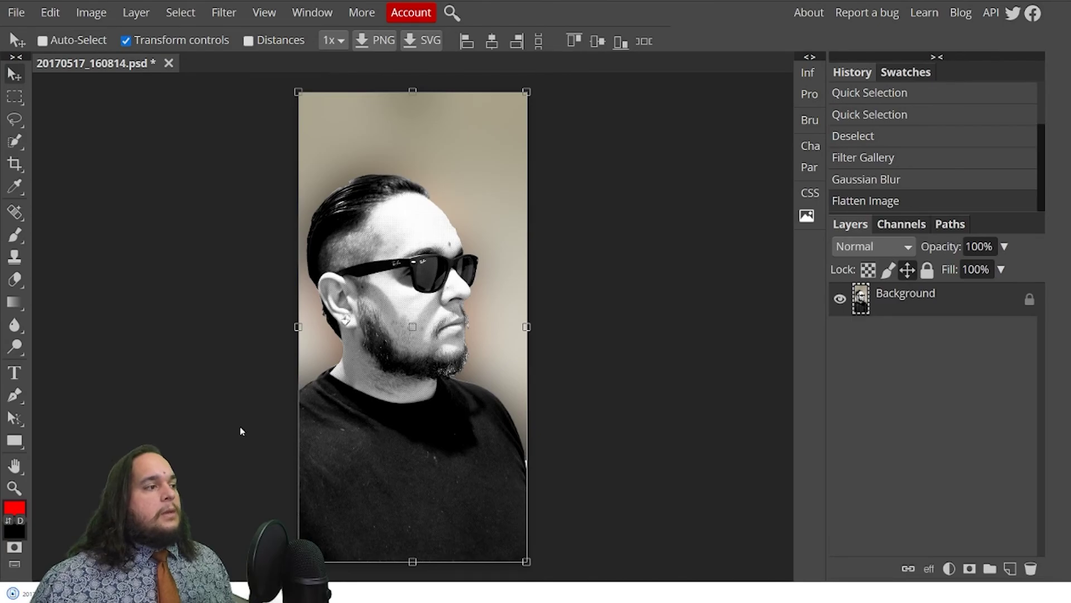